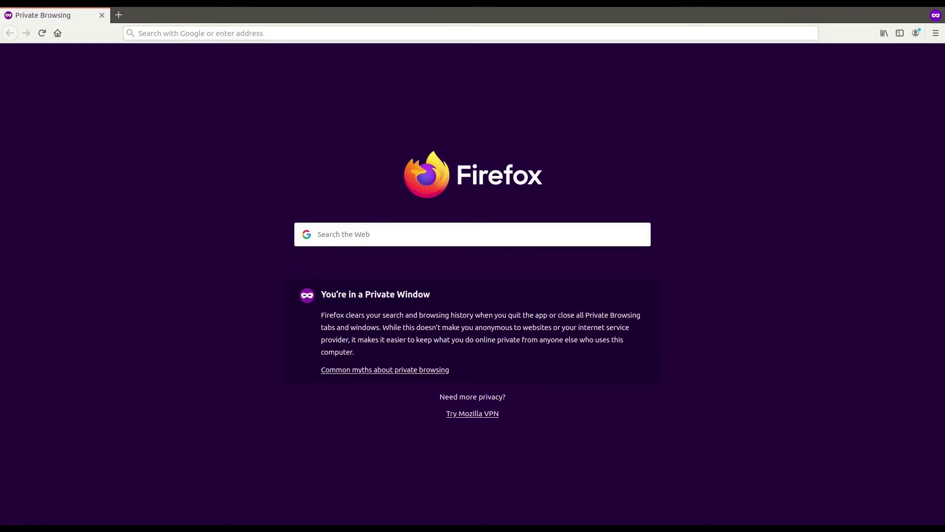
left_click(232, 32)
type("http:\"")
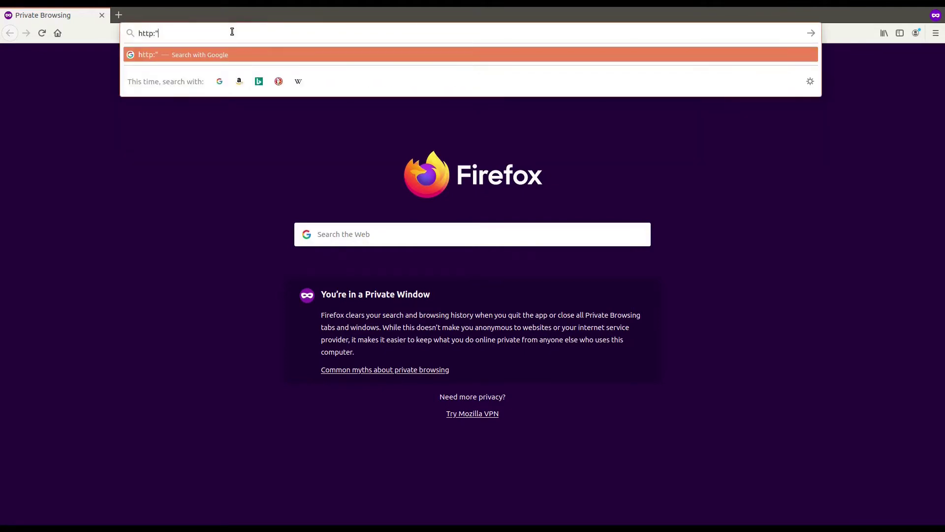
key("BackSpace")
type("//turri")
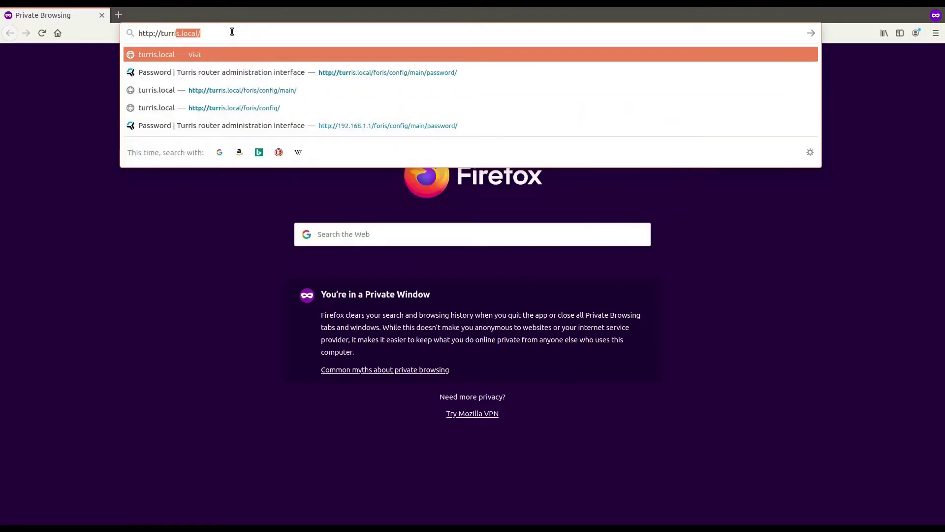
type("s.local")
key("Return")
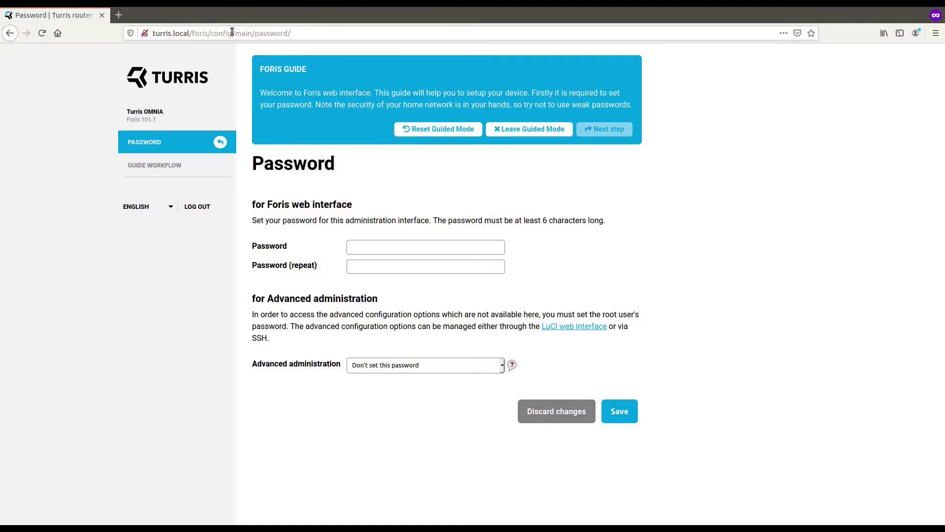
Reload the Foris setup page through the router's IP address 192.168.1.1.
left_click(232, 32)
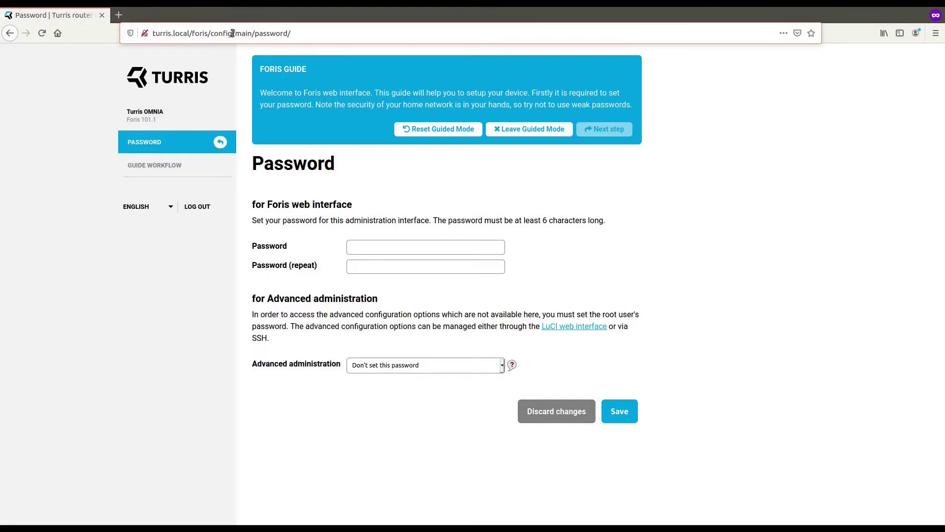
left_click(232, 33)
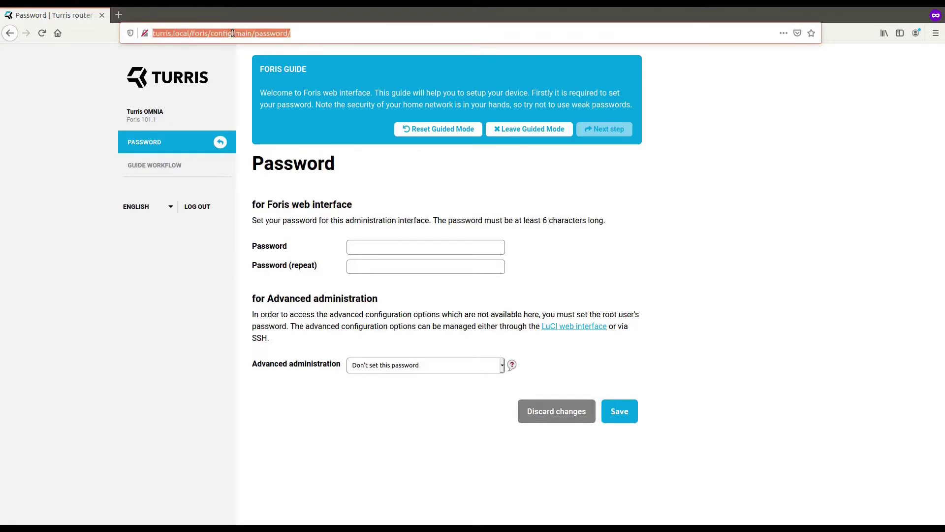
type("192.168.1.1")
key("Return")
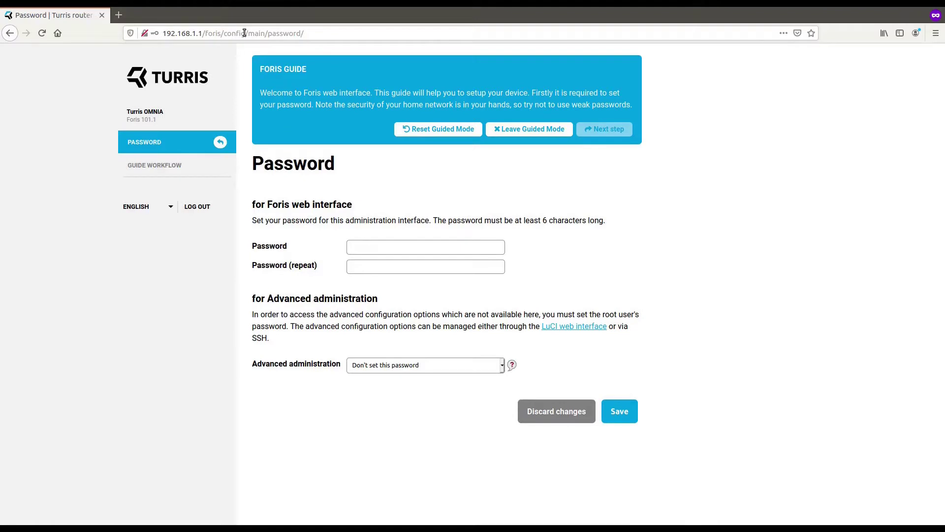
Enter the new Foris password and repeat it in the confirmation field.
left_click(401, 250)
type("••••••")
key("Tab")
type("••••••")
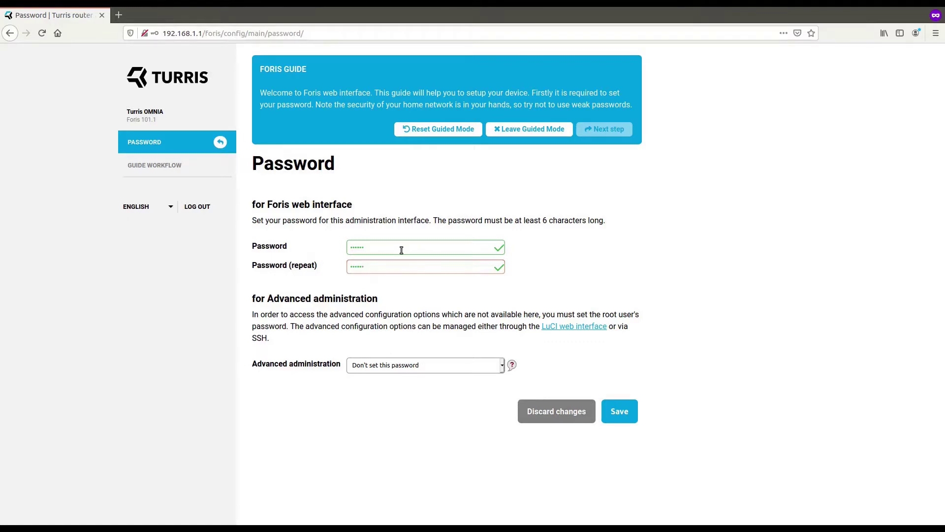
Set advanced administration to Use Foris password, save, and continue to Guide workflow.
left_click(410, 369)
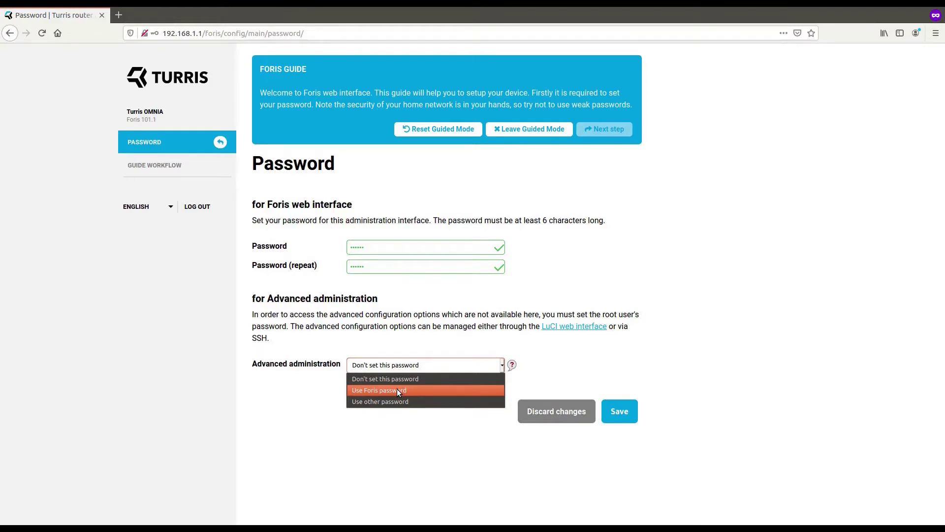
left_click(395, 403)
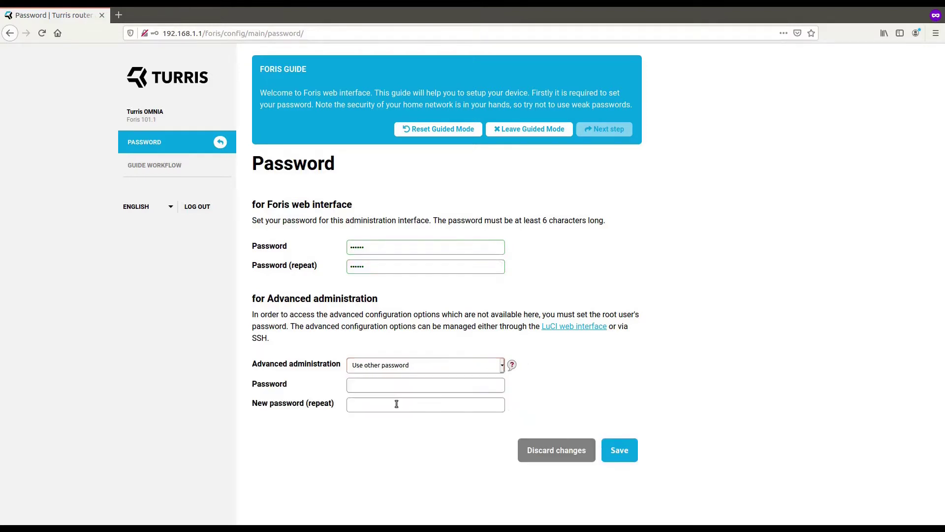
left_click(409, 368)
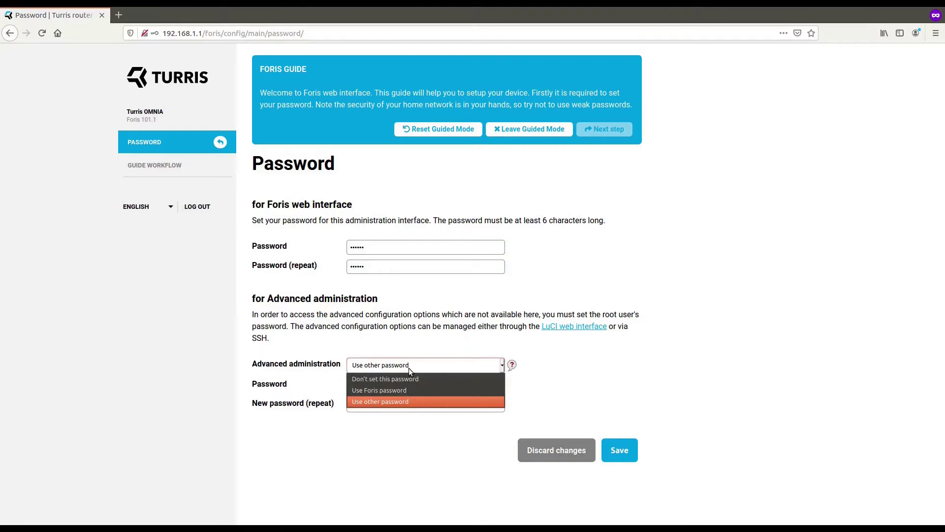
left_click(398, 391)
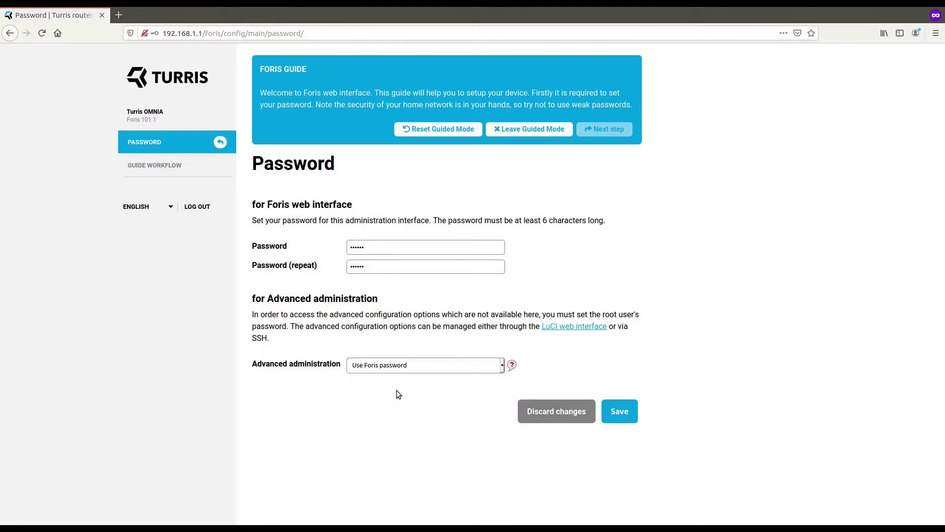
left_click(630, 413)
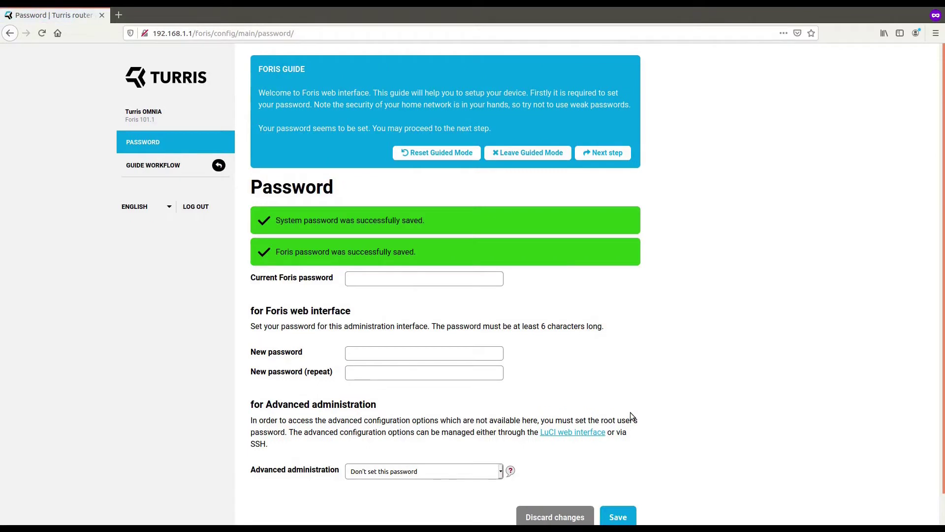
left_click(615, 157)
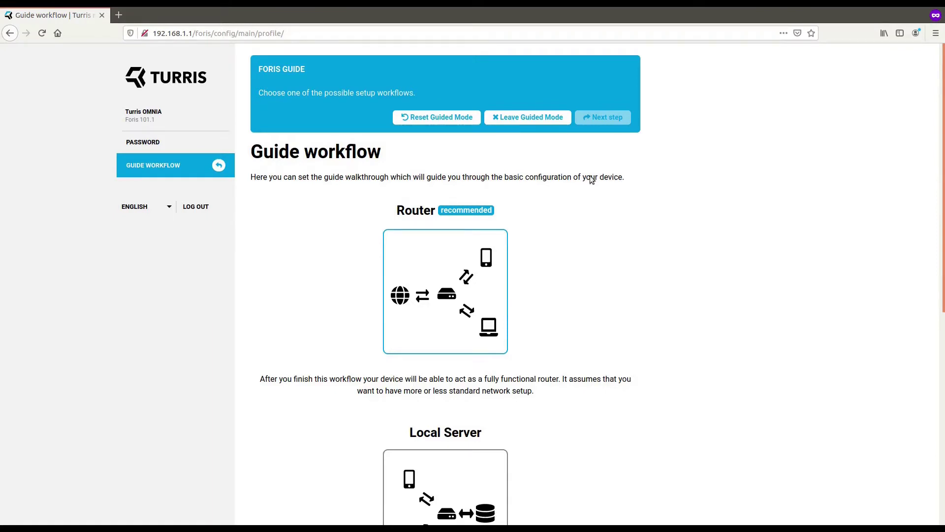
Choose the Router guide workflow and advance to the Network interfaces step.
scroll(490, 266, "down", 5)
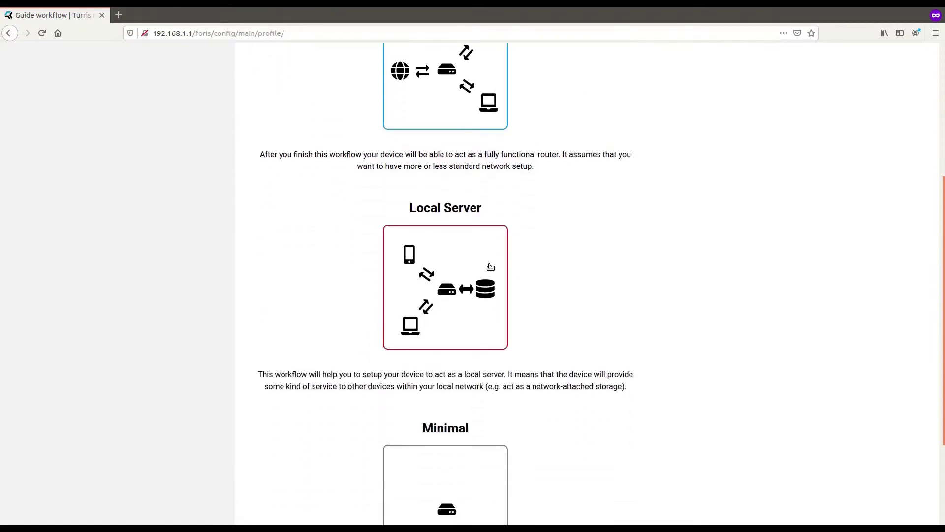
scroll(490, 266, "down", 3)
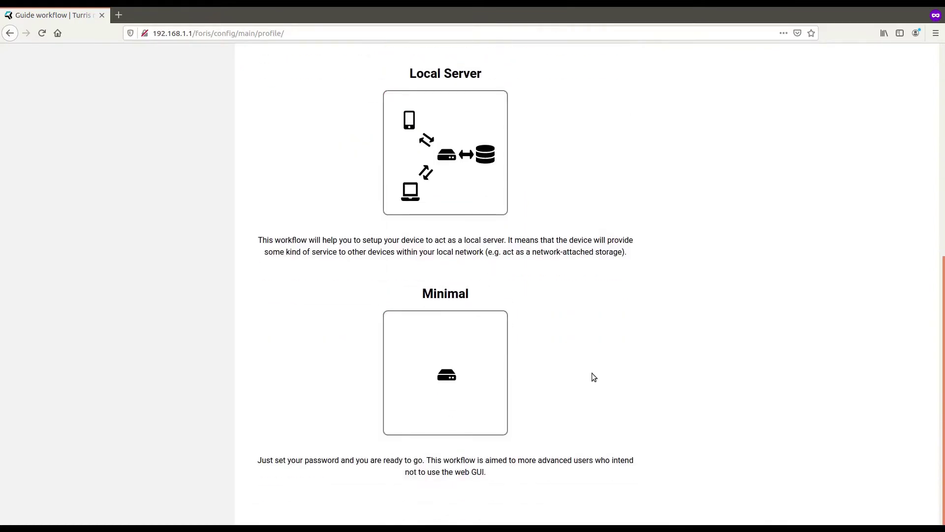
scroll(592, 374, "up", 5)
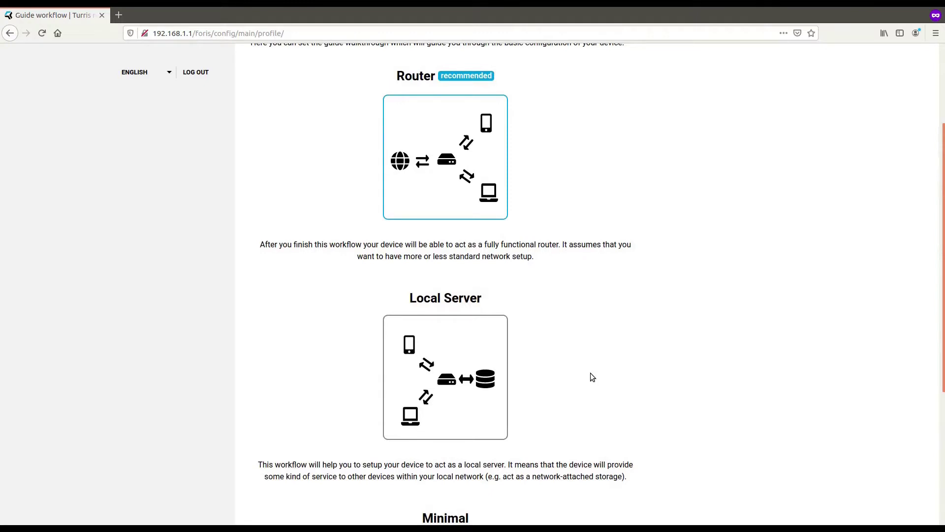
scroll(591, 373, "up", 2)
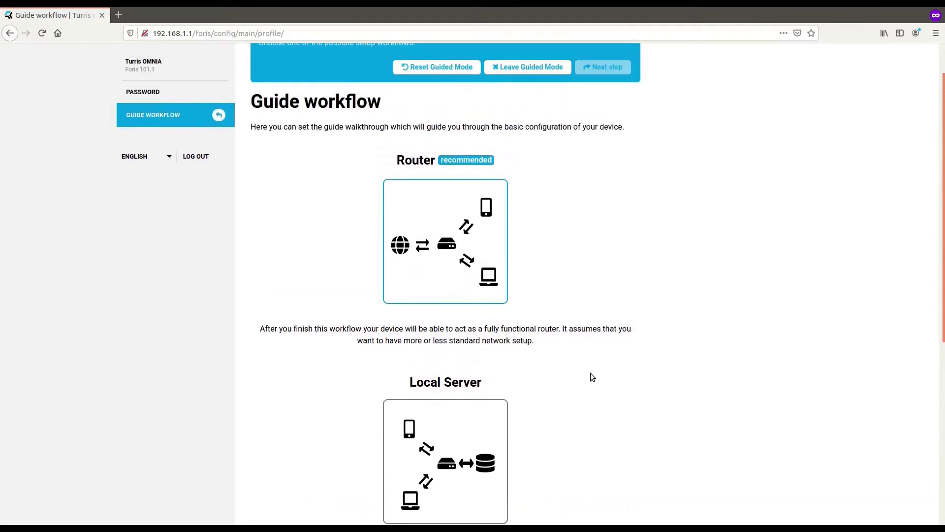
scroll(591, 376, "up", 1)
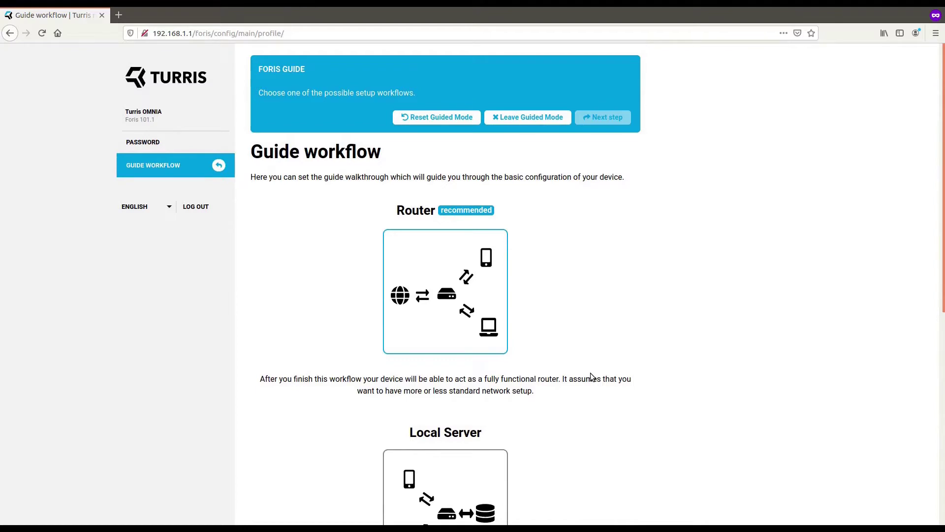
left_click(487, 313)
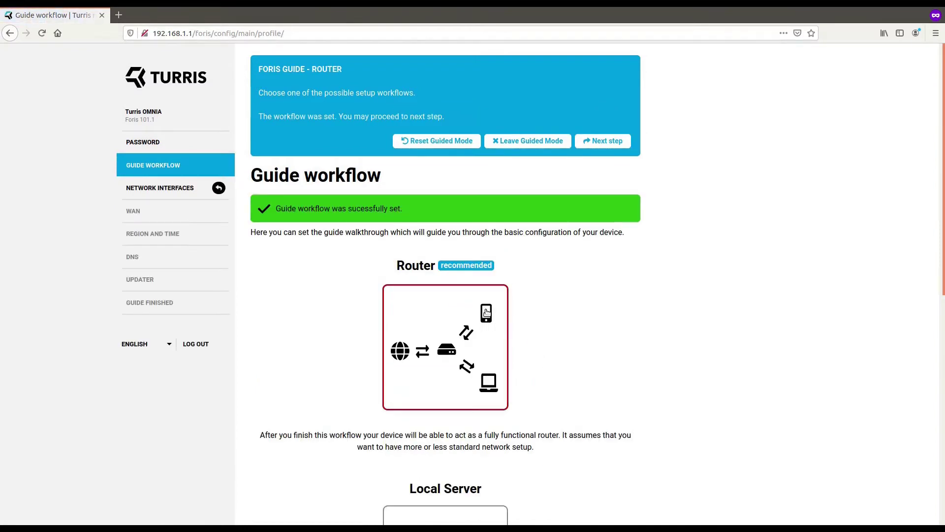
left_click(606, 142)
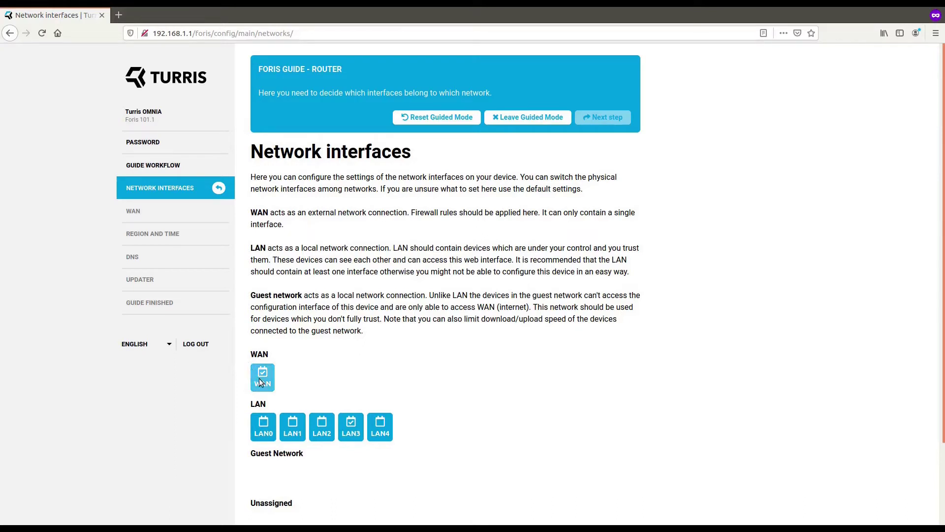
Save the interface assignment with WAN separate from LAN0–LAN4 and go to WAN setup.
mouse_move(261, 382)
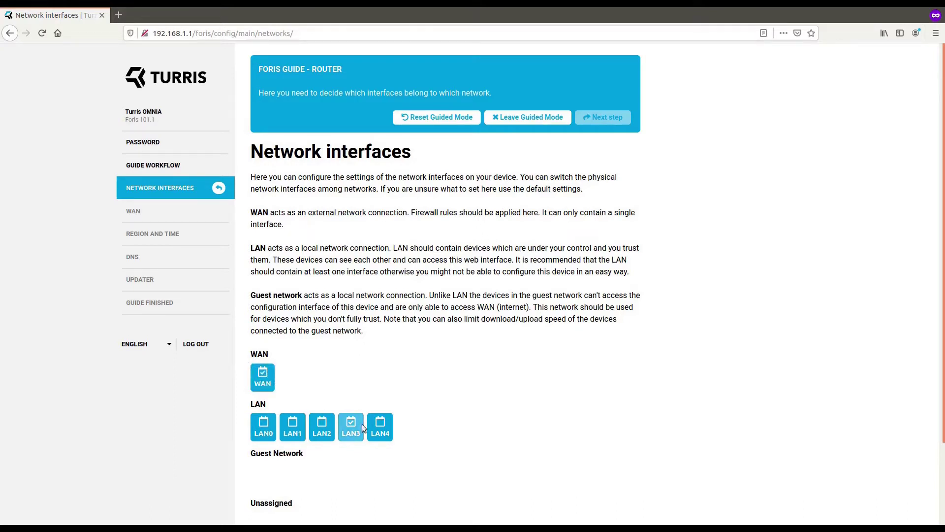
mouse_move(359, 429)
left_click(266, 374)
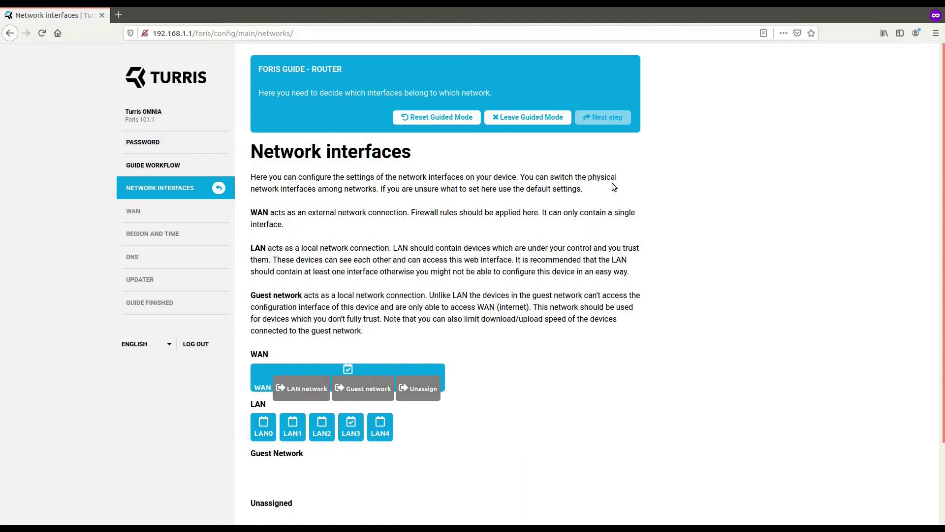
scroll(497, 234, "down", 3)
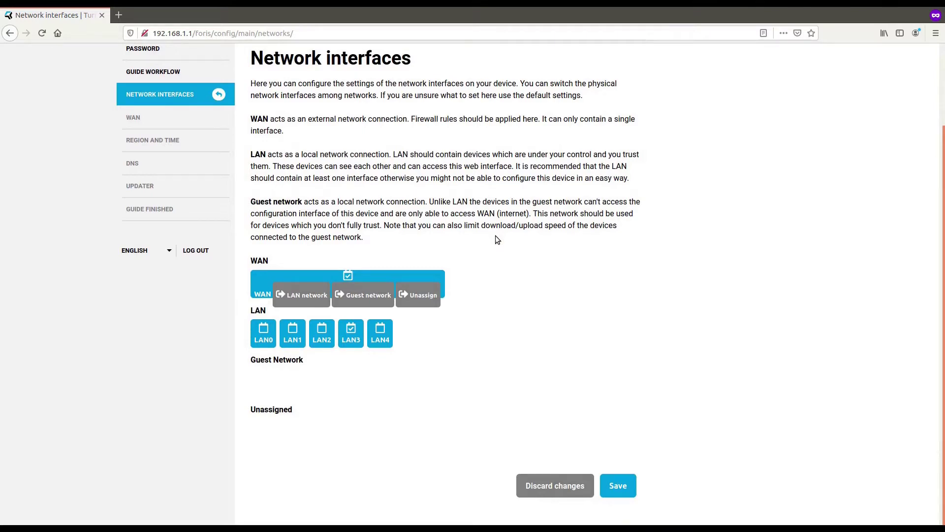
left_click(609, 485)
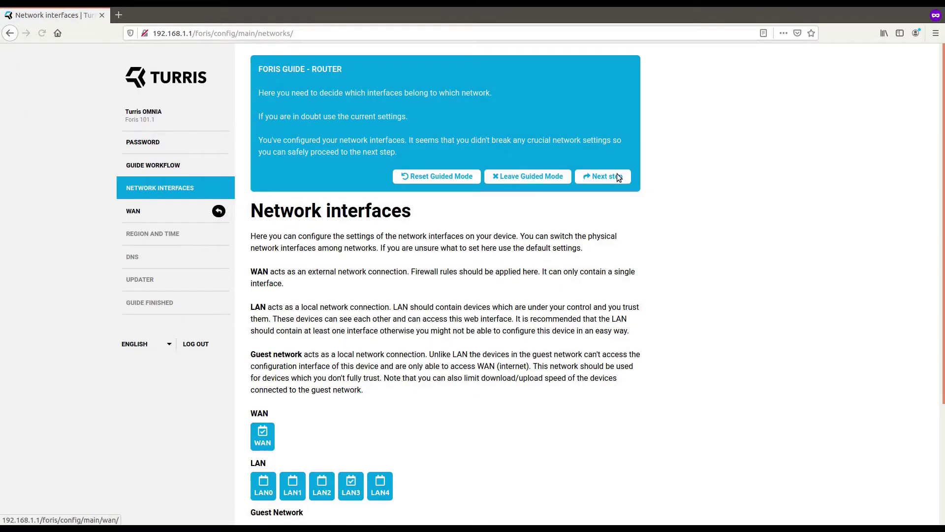
left_click(618, 176)
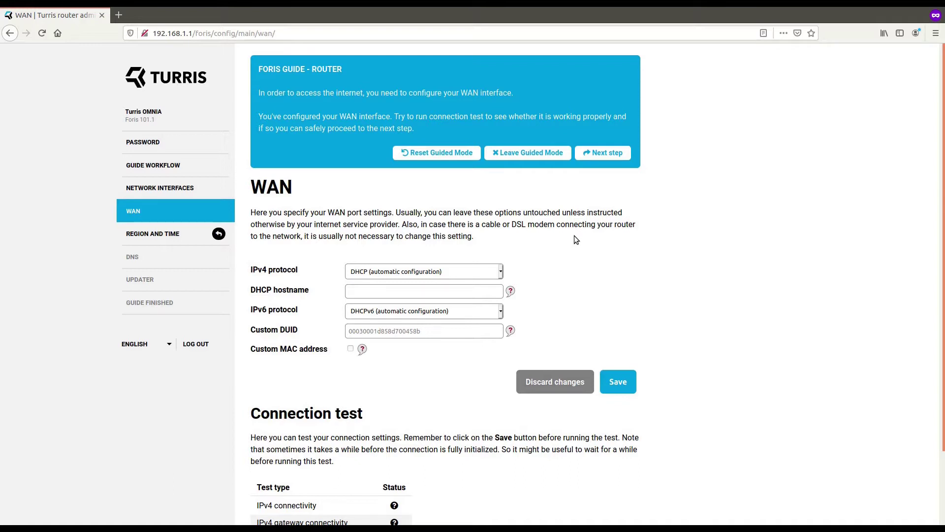
Keep IPv4 on DHCP and IPv6 on DHCPv6, then save the WAN settings.
left_click(414, 273)
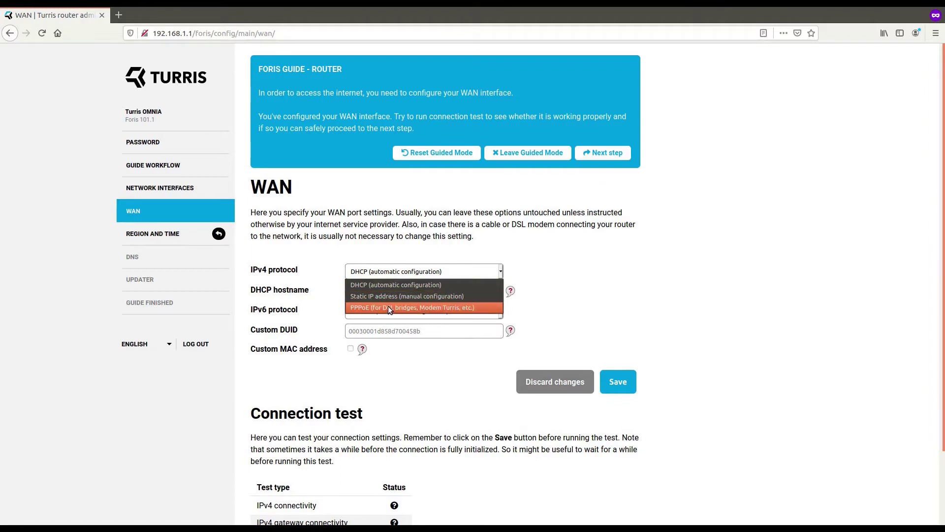
left_click(666, 258)
left_click(469, 313)
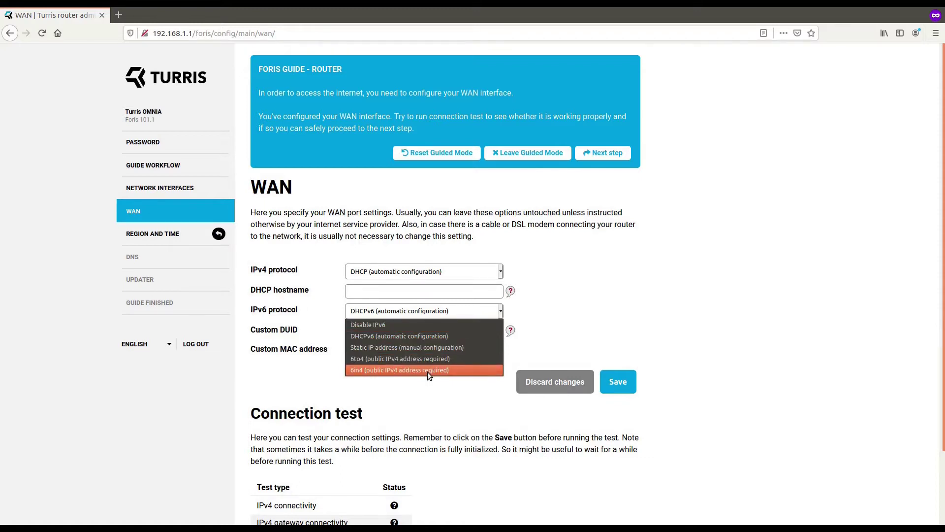
left_click(657, 272)
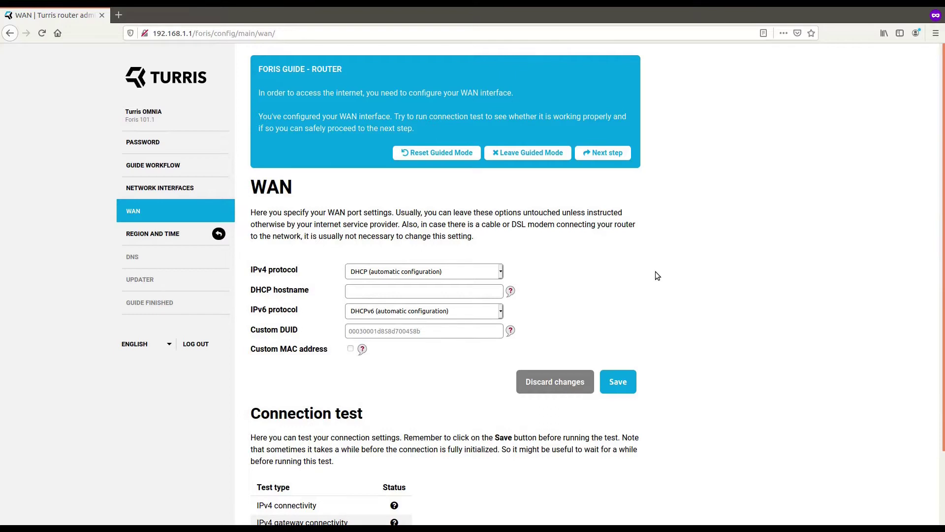
left_click(621, 382)
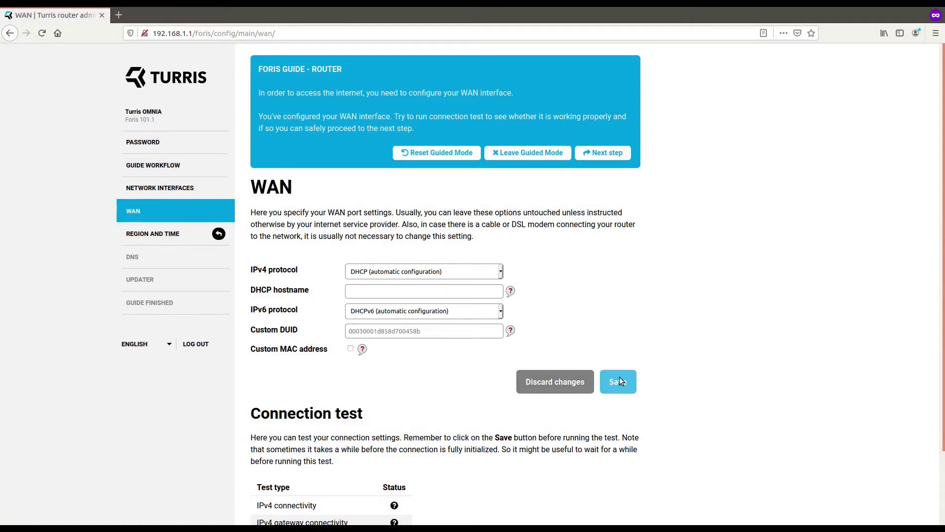
Run the WAN connection test, then proceed to the Region and time step.
scroll(620, 382, "down", 3)
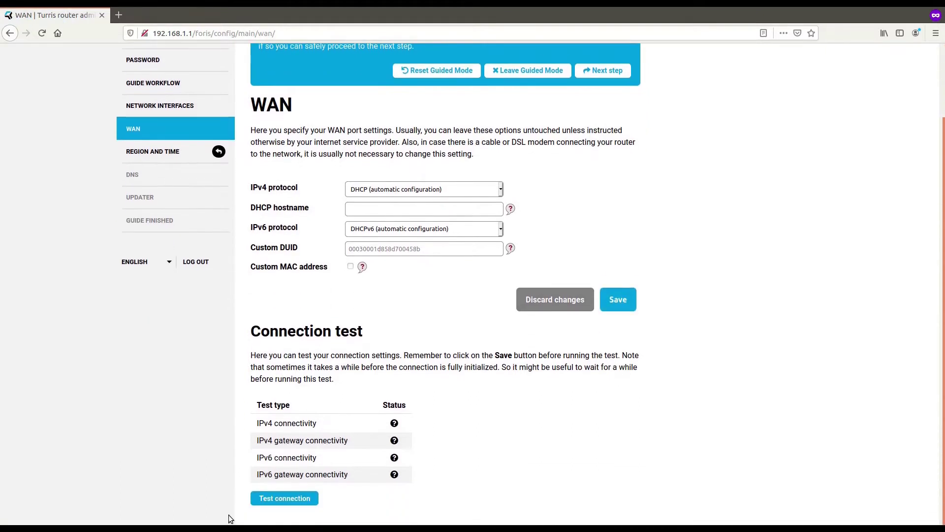
left_click(267, 502)
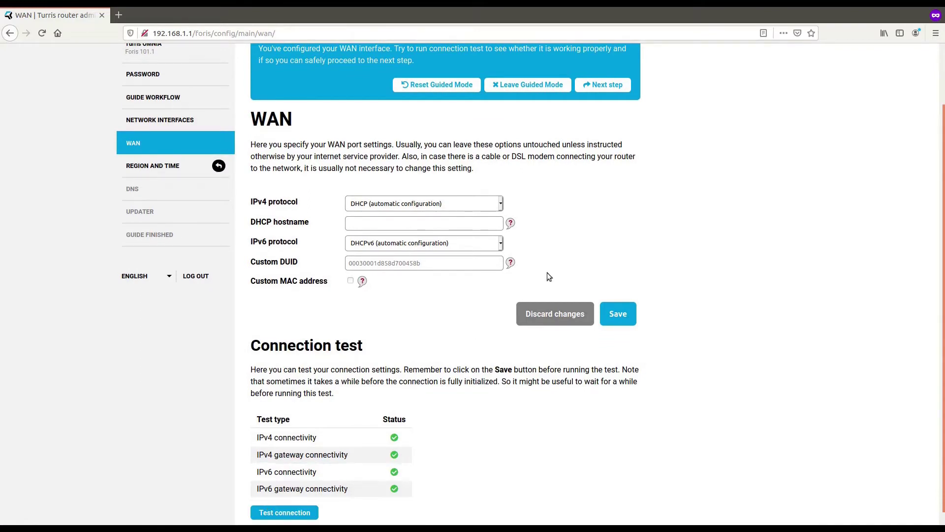
left_click(612, 84)
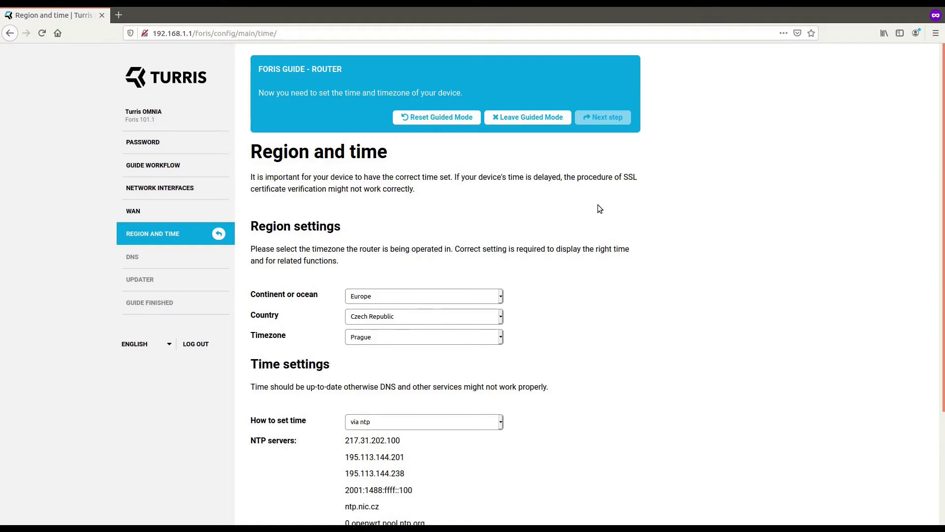
Save the Europe/Czech Republic/Prague region with NTP time, then move to the DNS step.
scroll(598, 205, "down", 3)
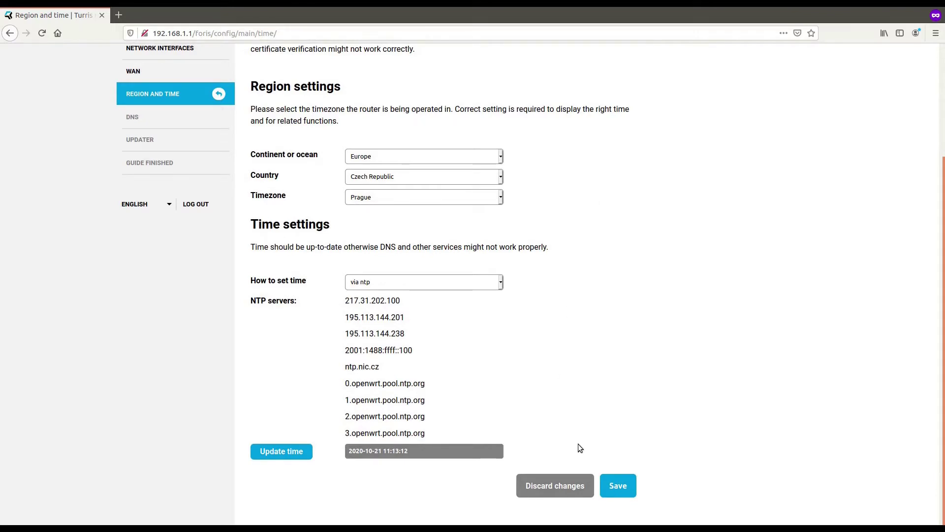
left_click(609, 486)
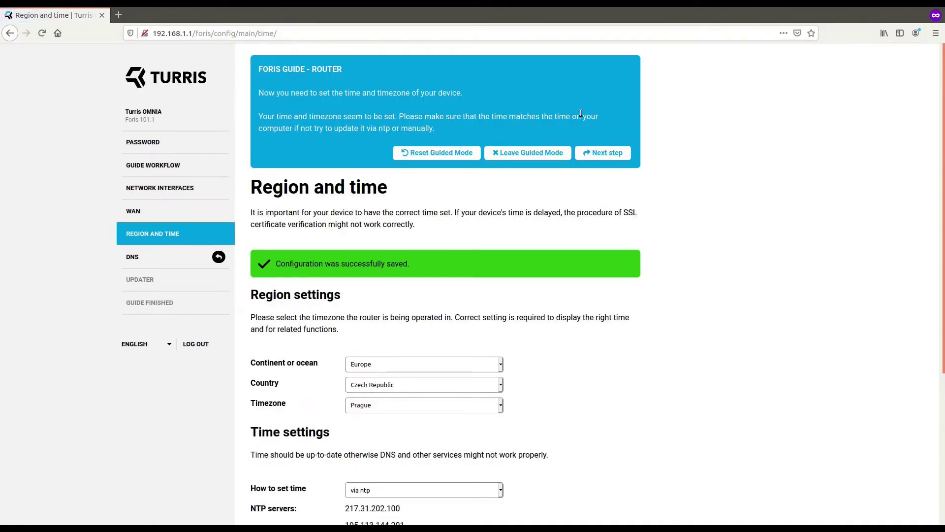
left_click(598, 156)
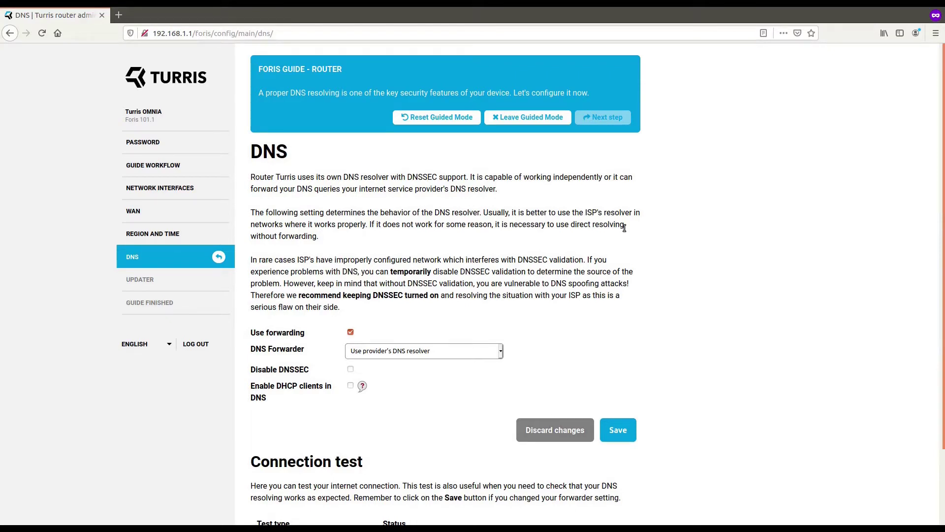
Keep DNS forwarding enabled with CZ.NIC (TLS) as forwarder and save it.
left_click(351, 332)
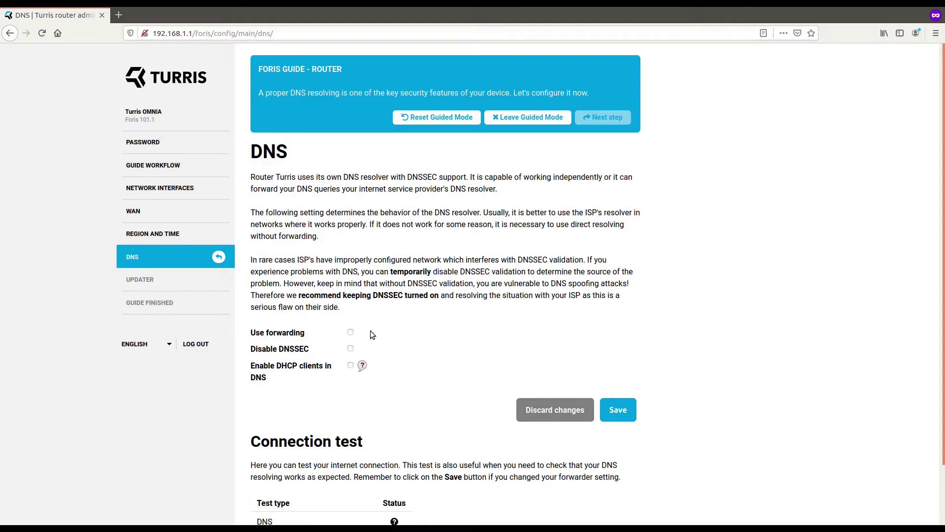
left_click(352, 332)
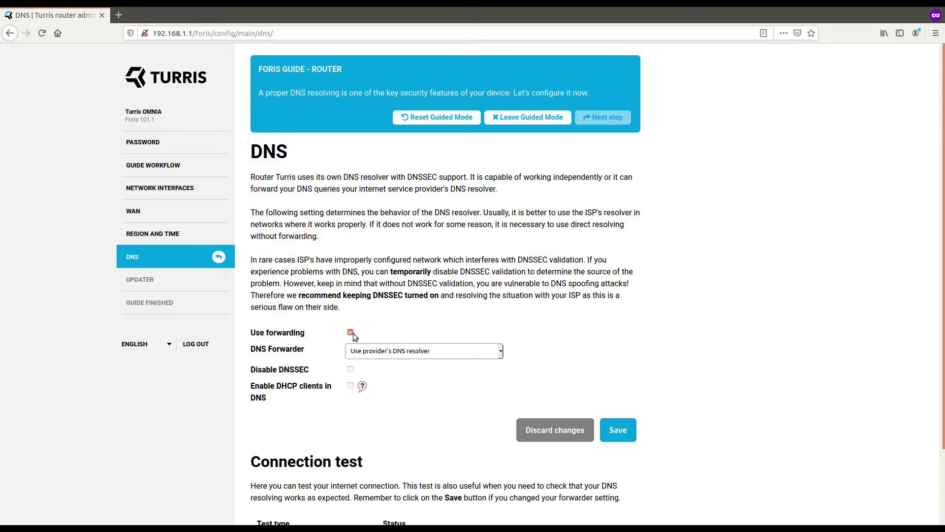
left_click(368, 353)
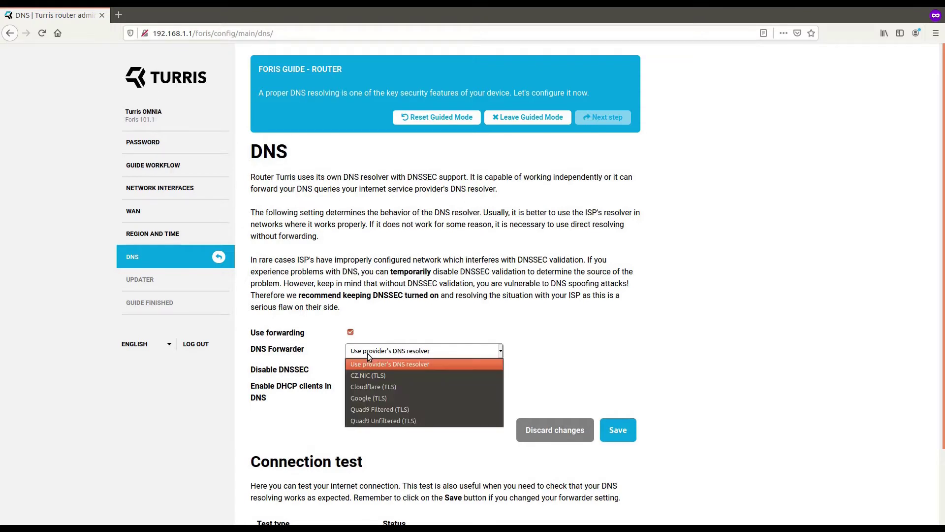
left_click(368, 374)
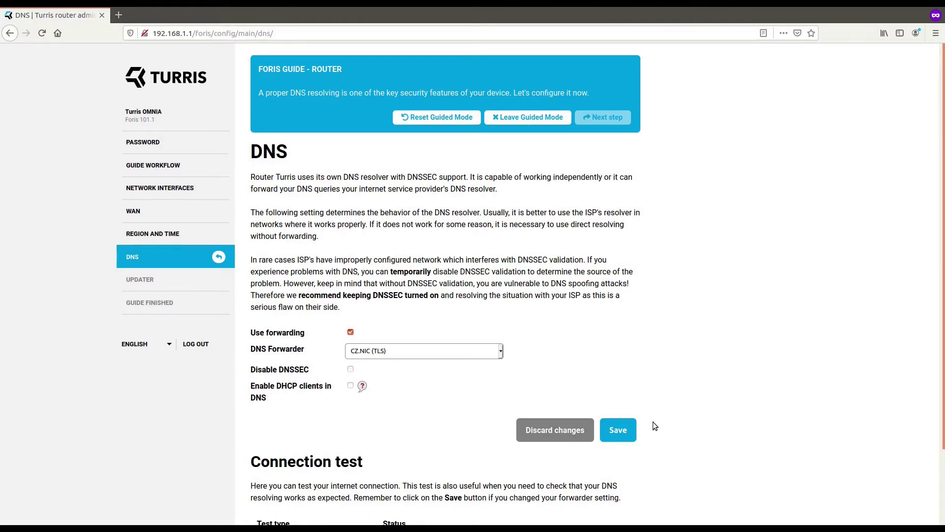
left_click(625, 432)
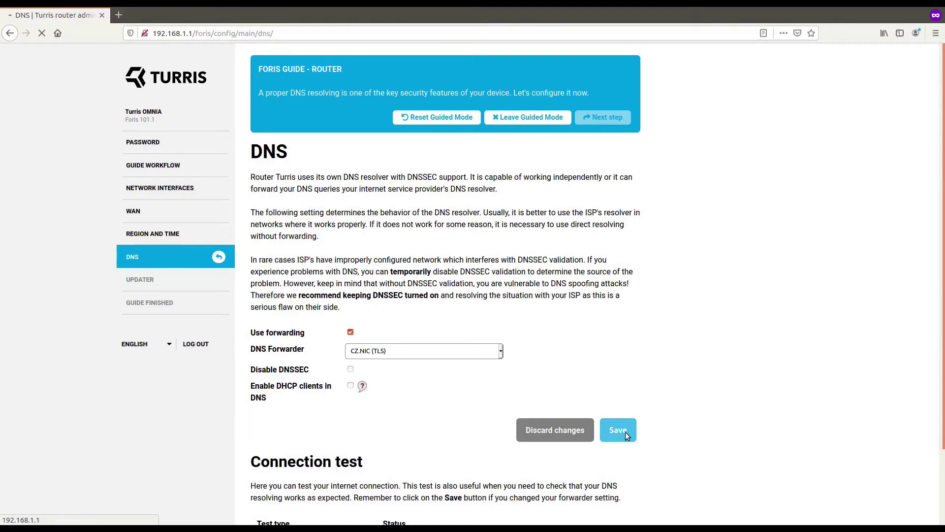
Run the DNS and DNSSEC connection test, then continue to the Updater step.
scroll(610, 421, "down", 3)
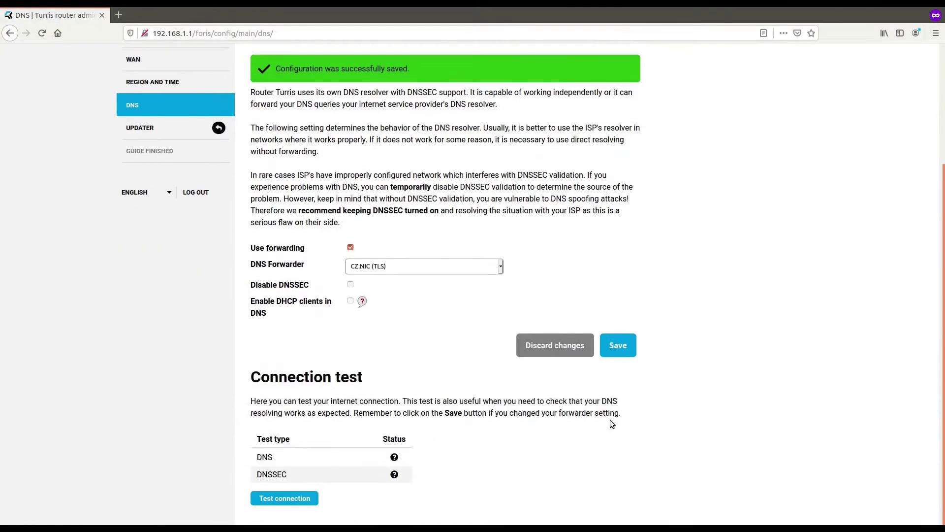
left_click(284, 498)
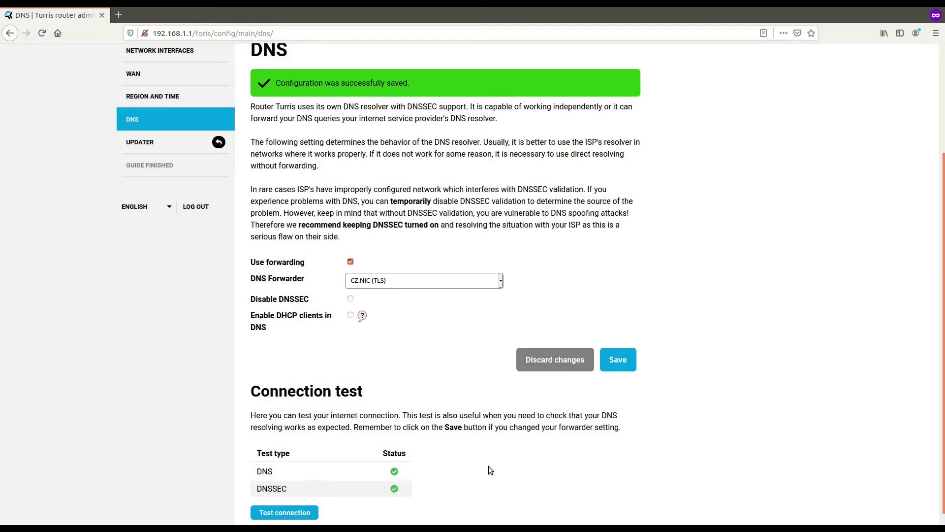
scroll(497, 455, "up", 3)
left_click(598, 153)
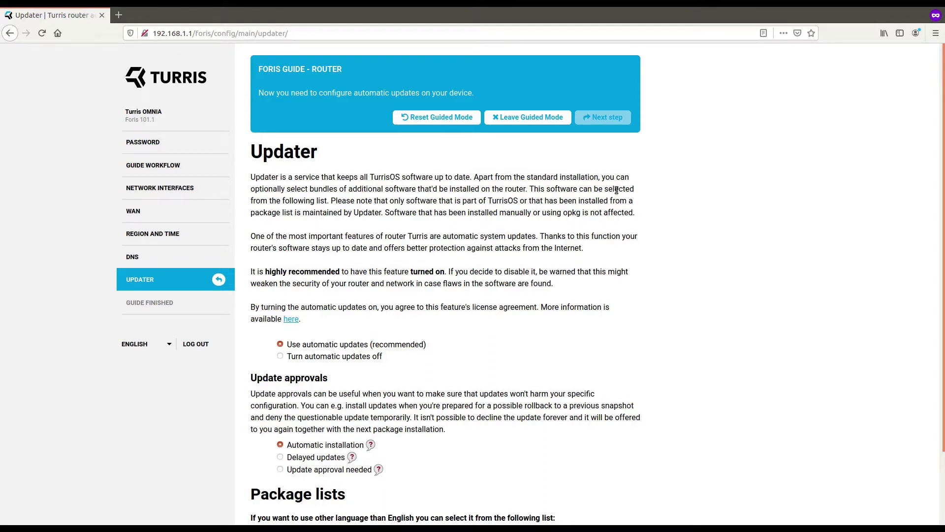
Keep automatic updates on with automatic installation, then save and start the update.
scroll(616, 190, "down", 3)
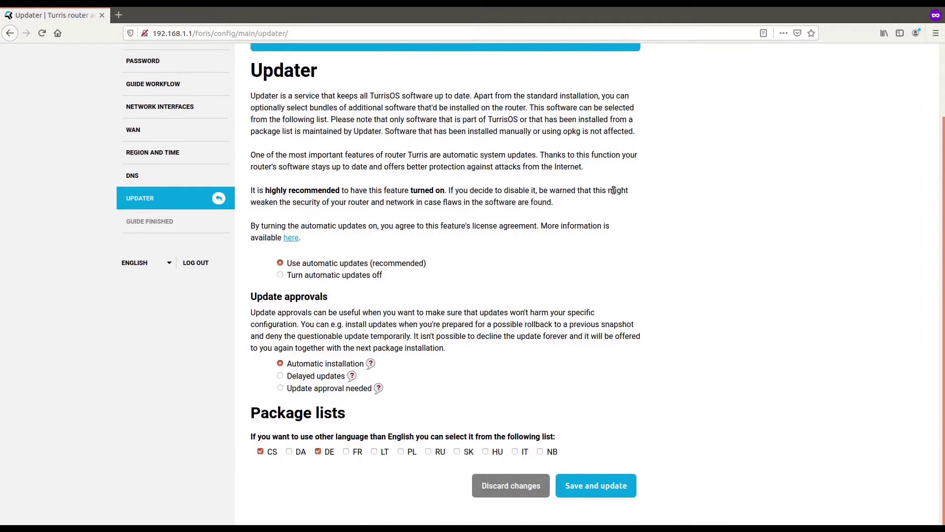
left_click(279, 275)
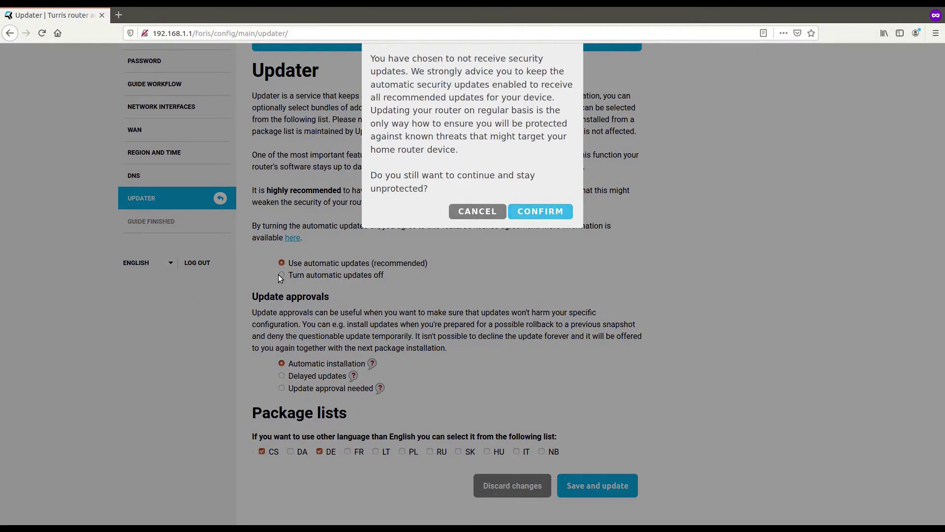
left_click(459, 217)
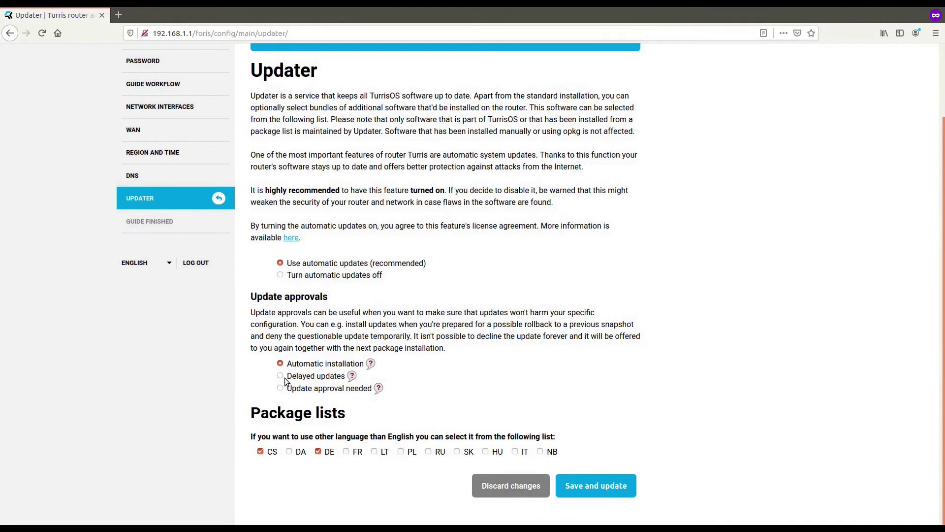
left_click(280, 376)
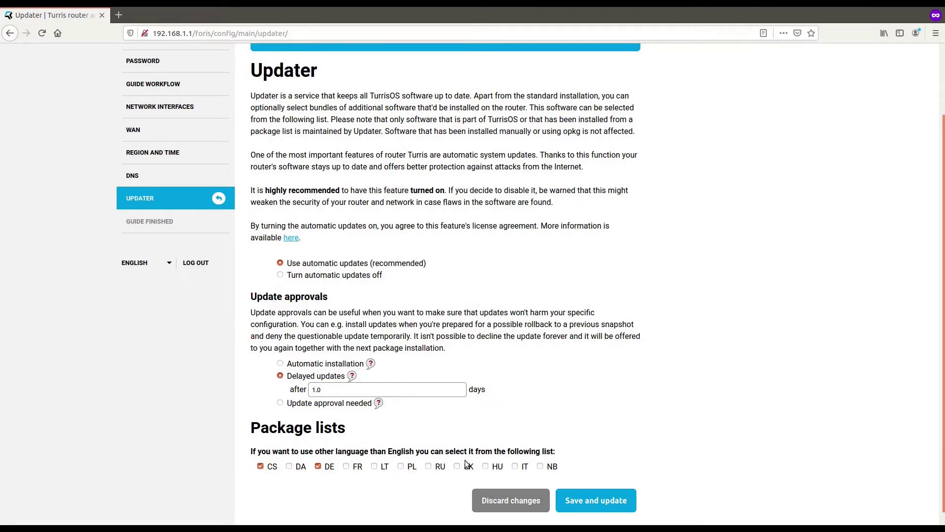
left_click(280, 365)
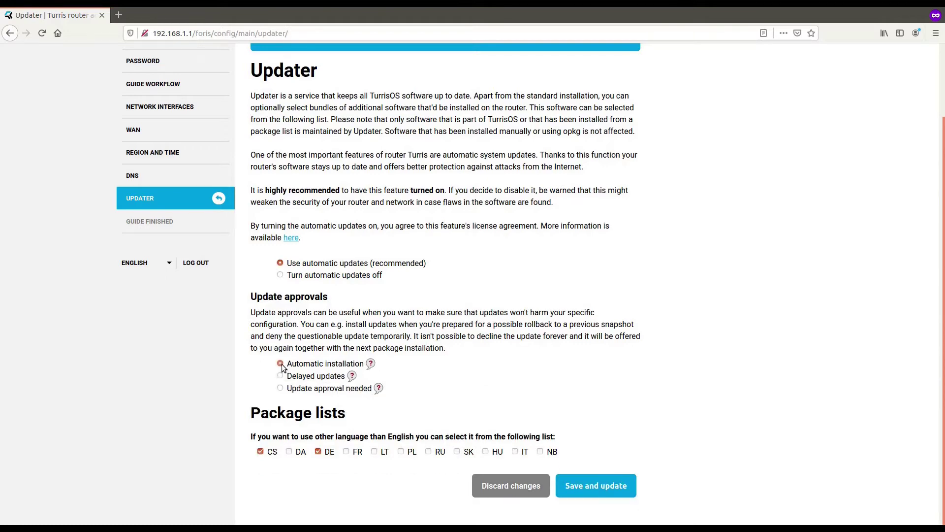
left_click(611, 487)
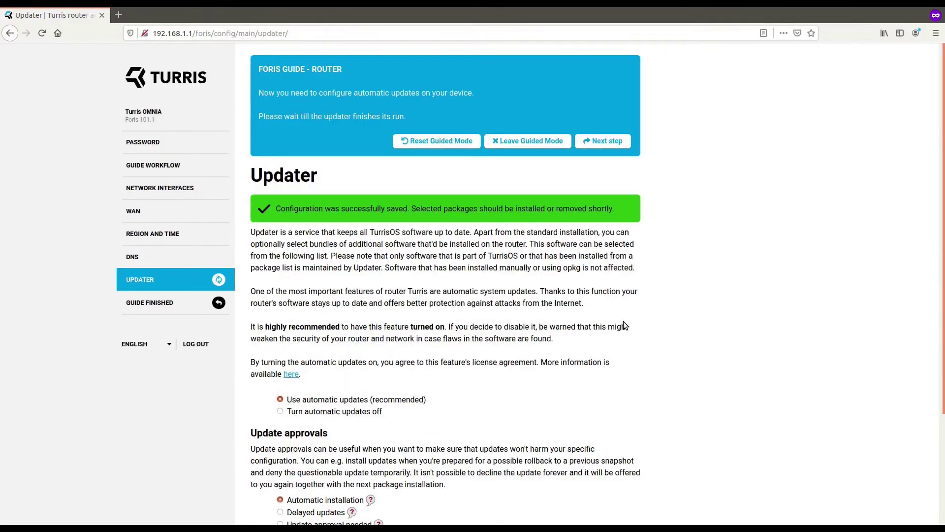
Finish the setup guide and enter the full Foris configuration interface.
left_click(612, 141)
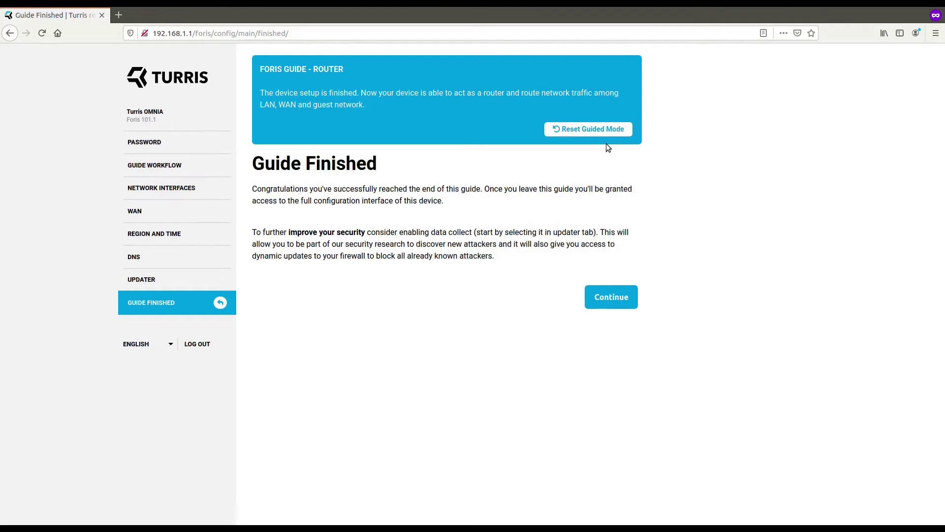
left_click(625, 300)
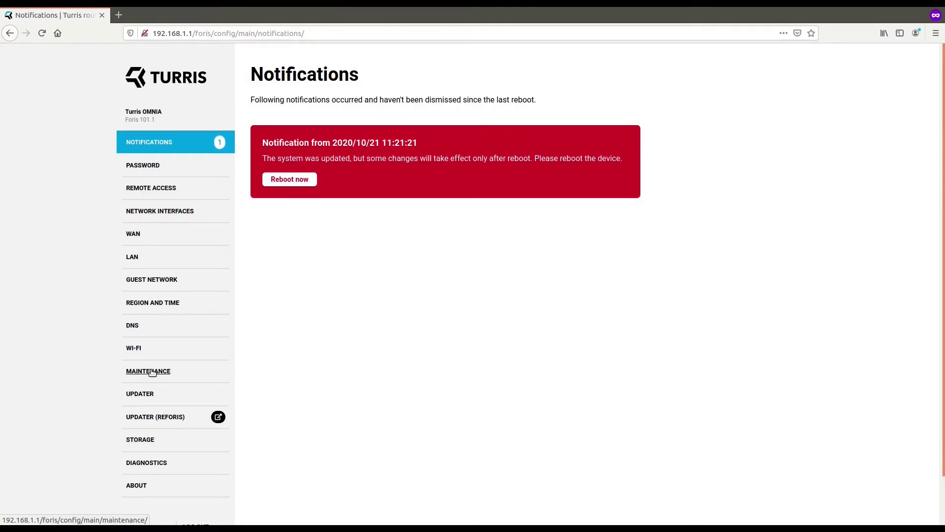
left_click(153, 371)
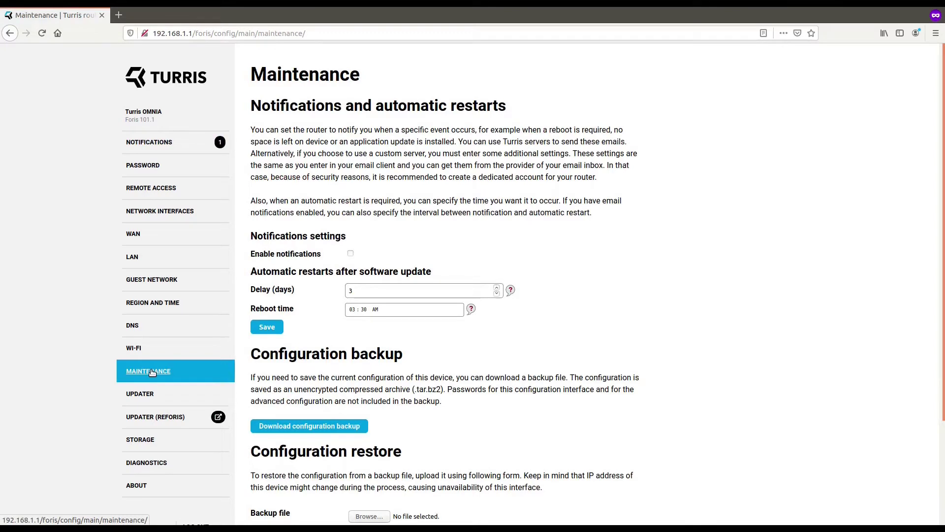
left_click(350, 254)
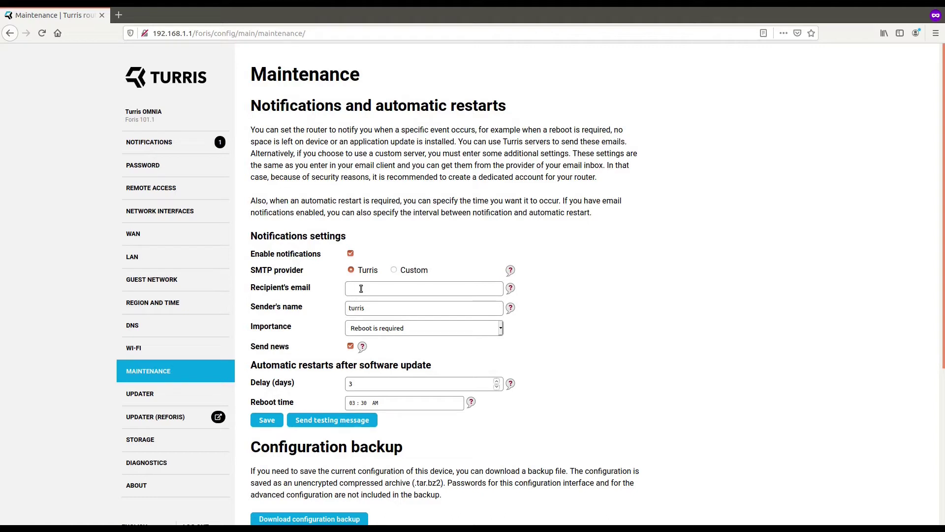
left_click(370, 328)
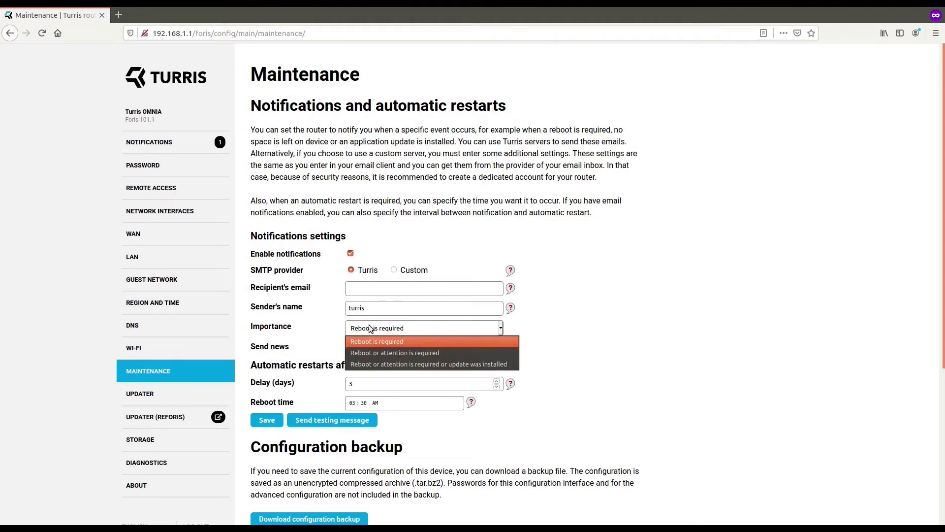
left_click(376, 365)
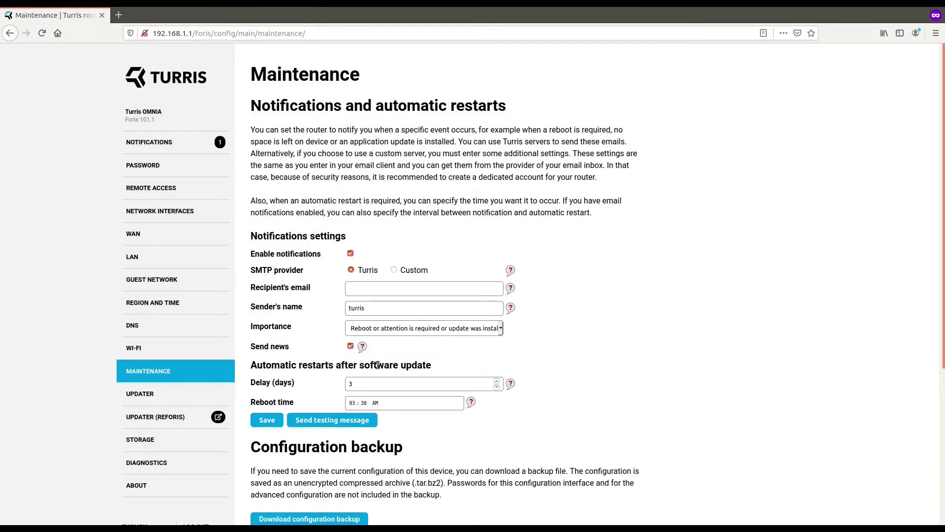
scroll(667, 298, "down", 3)
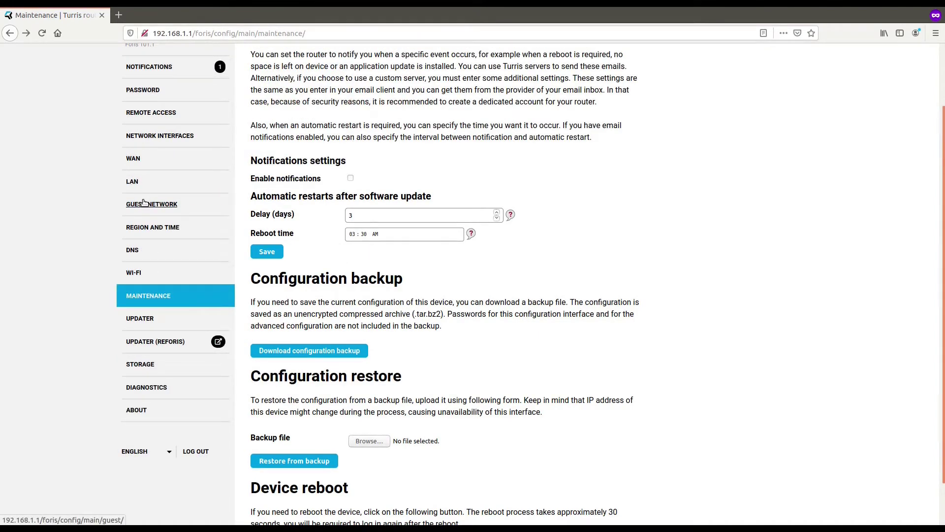
Go through the Network Interfaces and WAN pages to reach the Wi-Fi settings page.
scroll(142, 202, "down", 2)
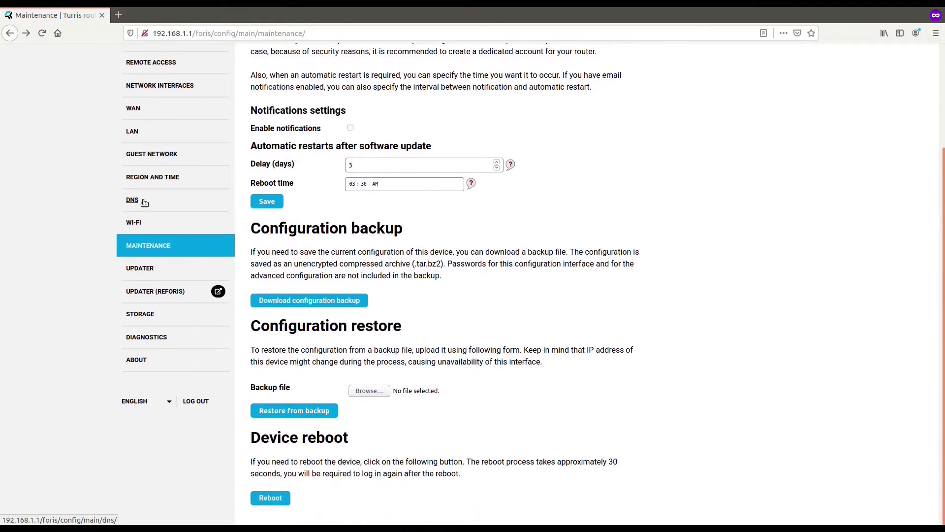
scroll(144, 203, "up", 5)
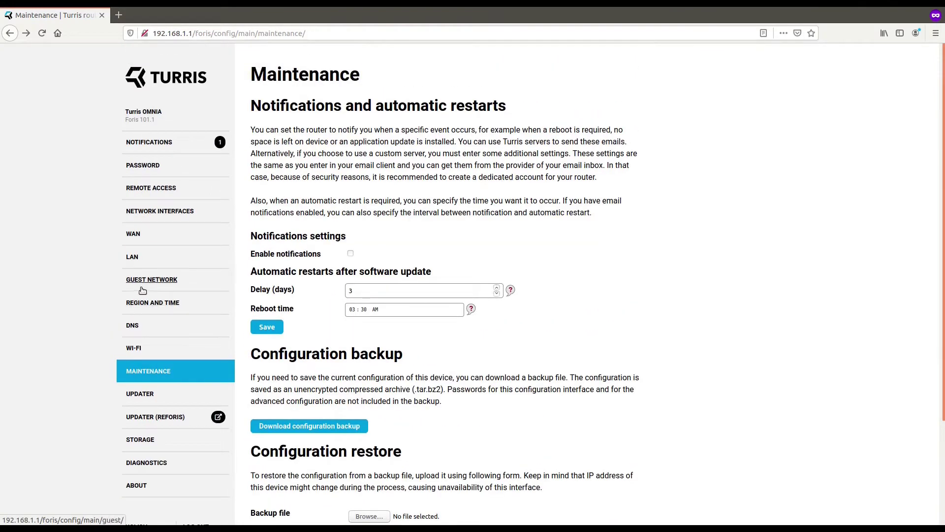
left_click(150, 207)
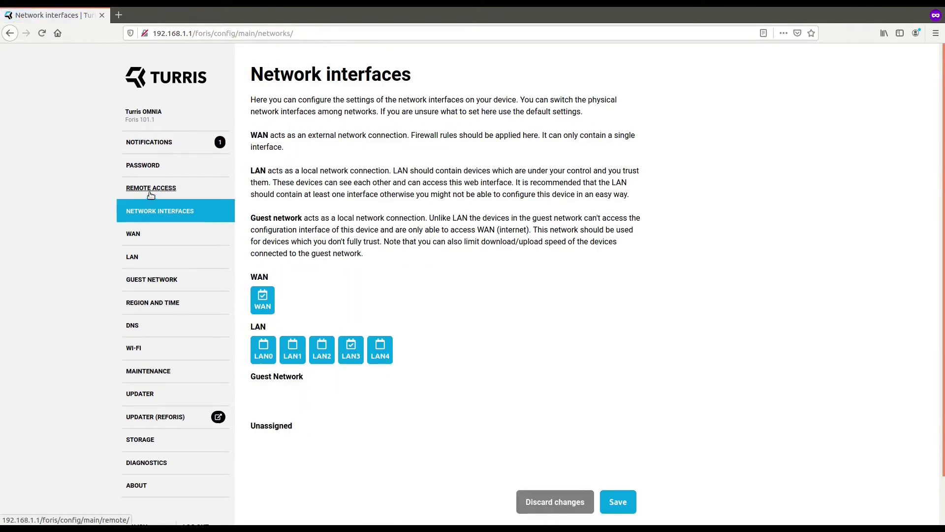
left_click(137, 236)
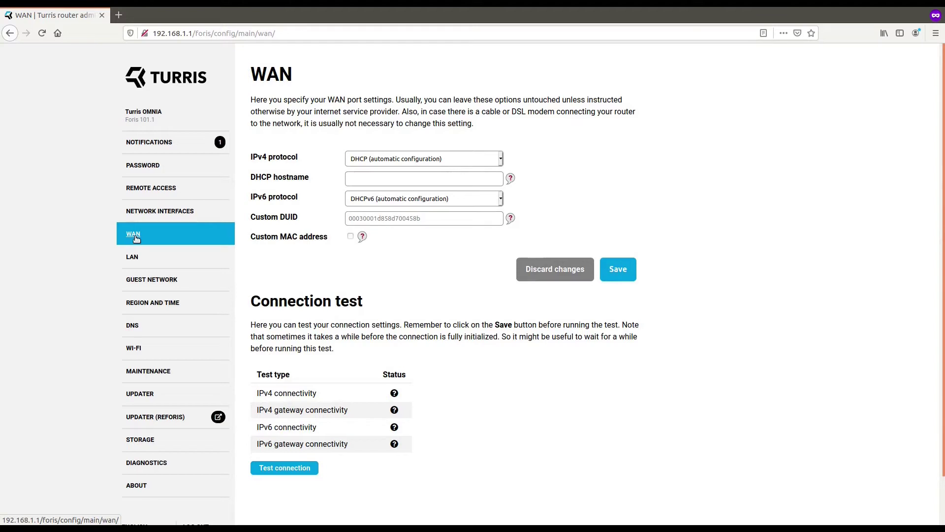
left_click(140, 354)
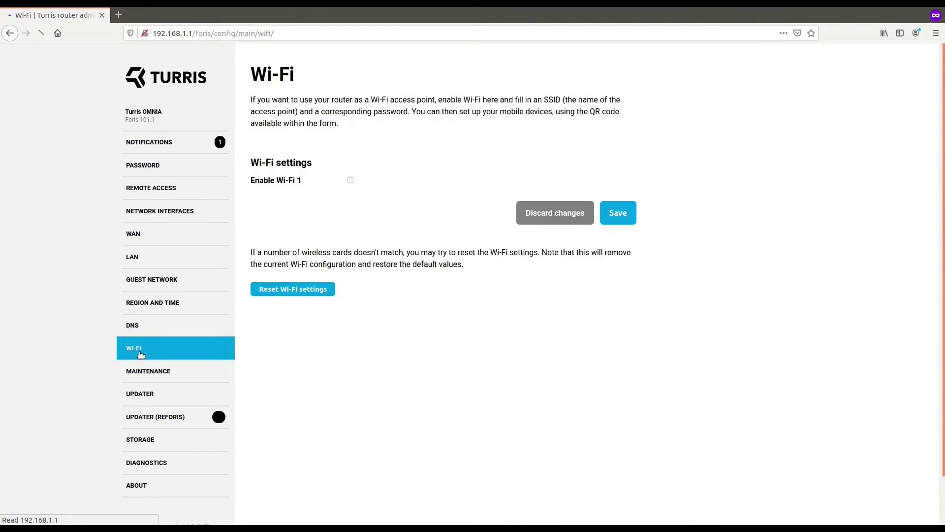
Enable Wi-Fi 1 'Turris' and guest Wi-Fi 'Turris-guest', each with a password, and save.
left_click(351, 180)
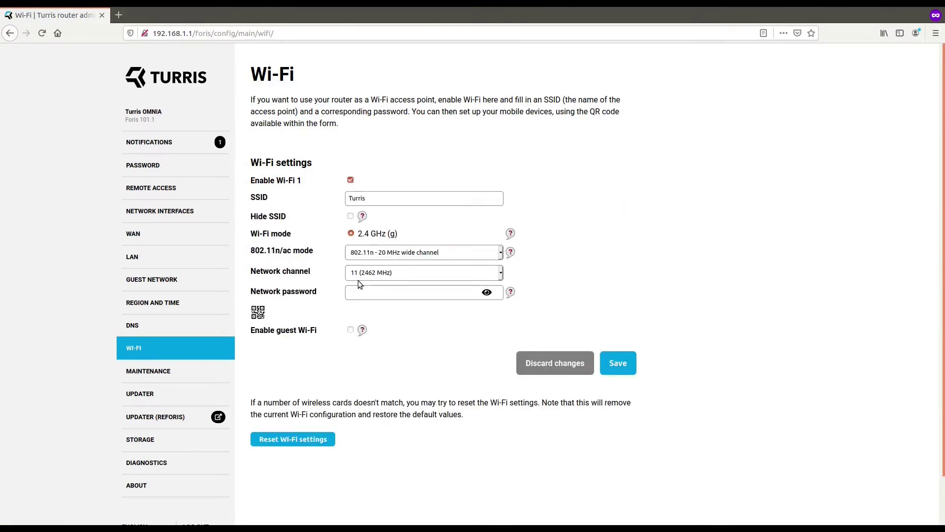
left_click(362, 293)
type("••••••••••••••••••")
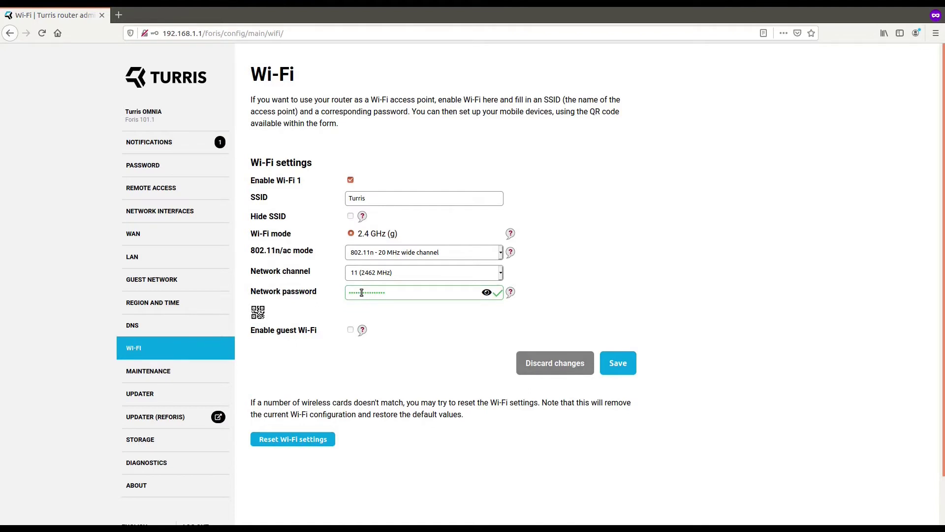
left_click(351, 331)
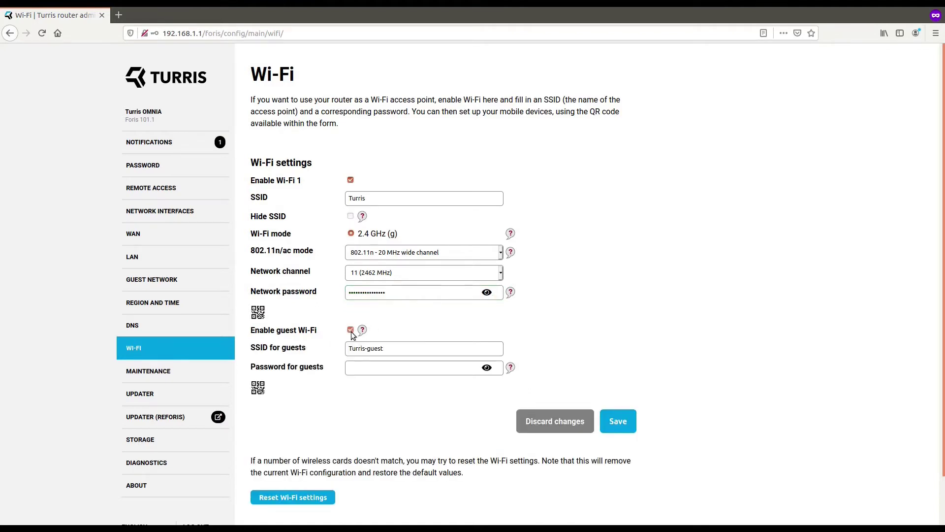
type("••••••••••••••••")
left_click(625, 418)
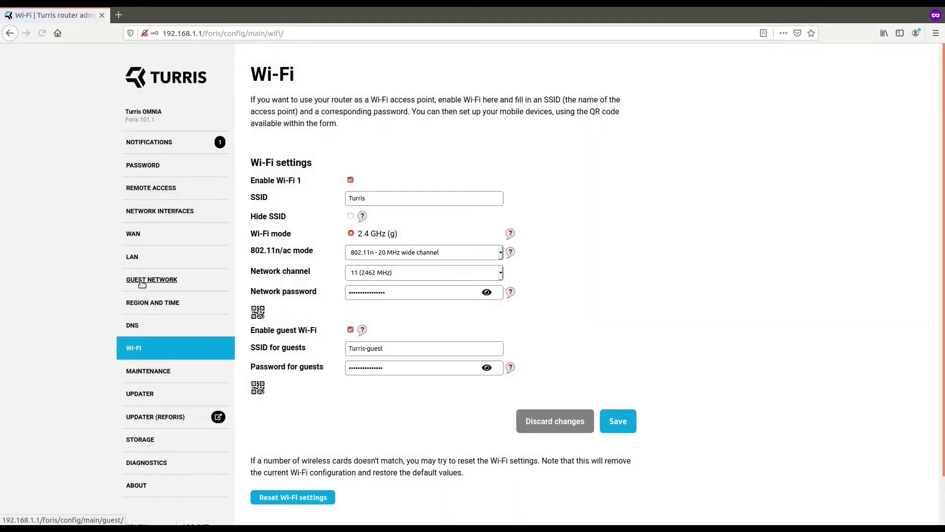
On the Guest network page, enable Guest Lan QoS with 1024 kb/s download and upload limits.
left_click(141, 282)
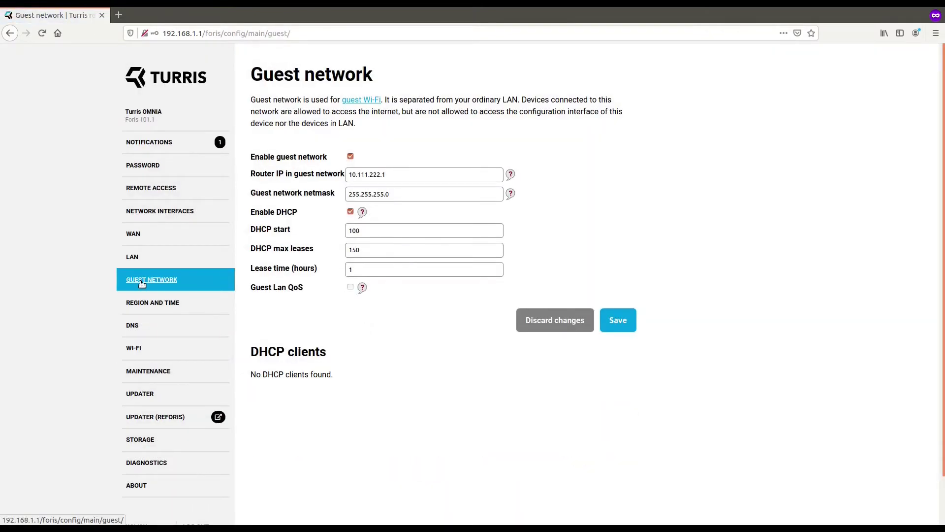
left_click(350, 288)
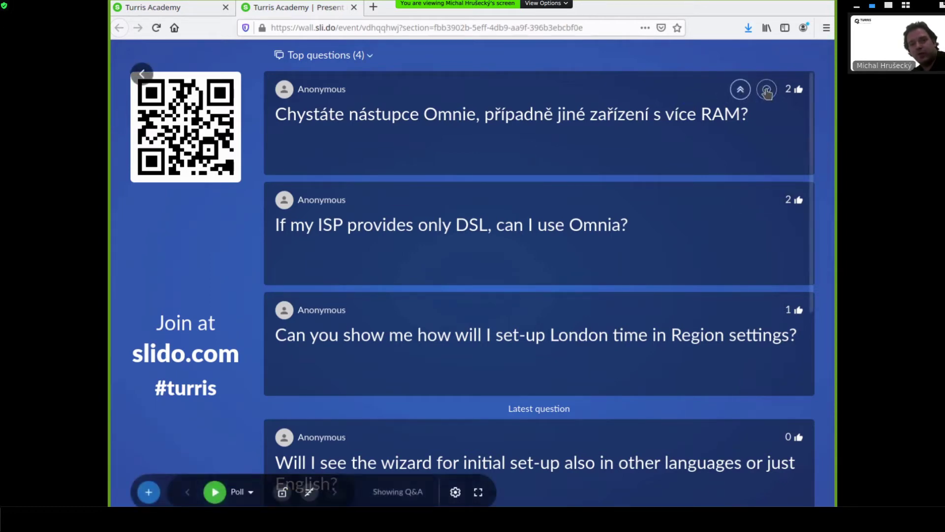
left_click(767, 92)
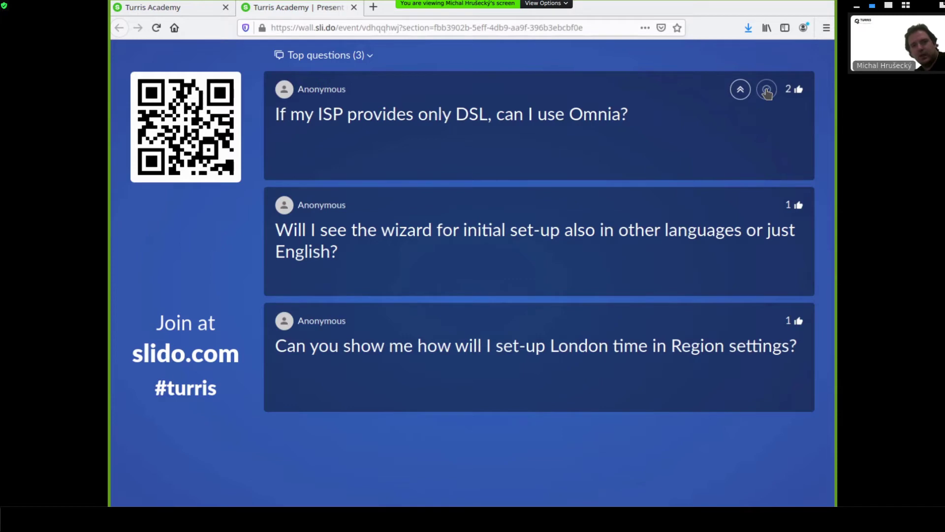
Mark the DSL-with-Omnia question as answered on the Slido wall.
left_click(766, 90)
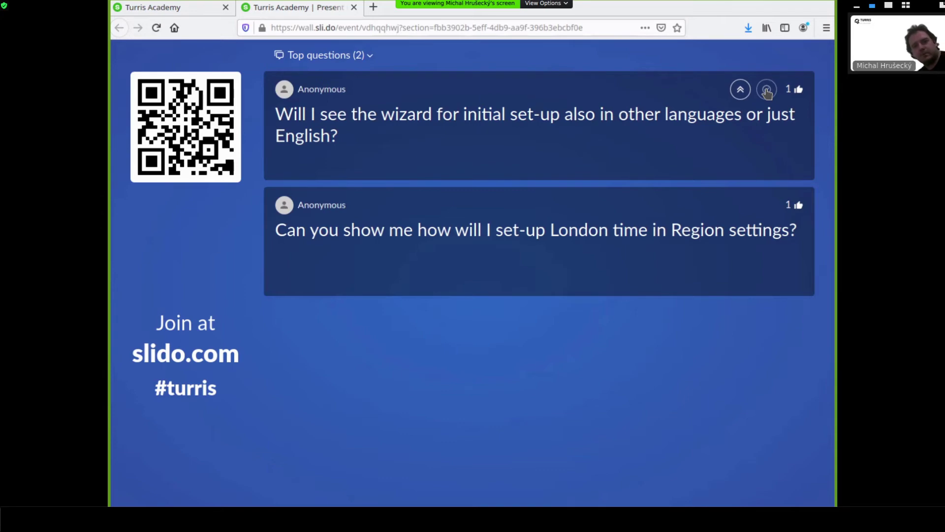
Mark the wizard-languages question as answered.
left_click(767, 90)
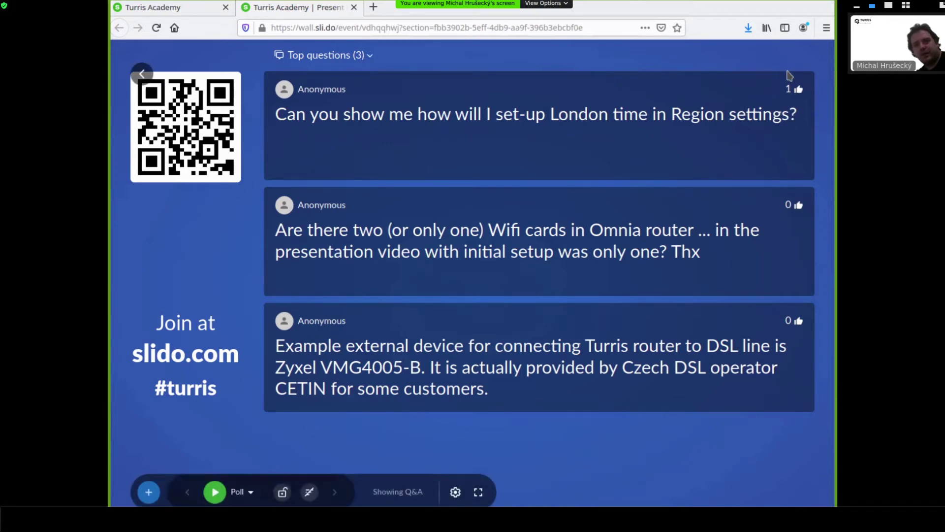
Mark the London time setup question as answered.
mouse_move(797, 96)
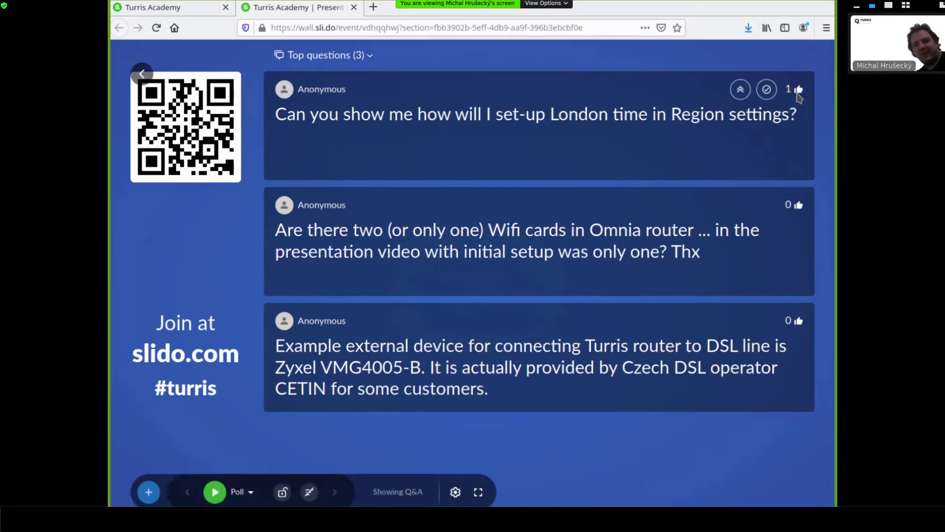
left_click(767, 91)
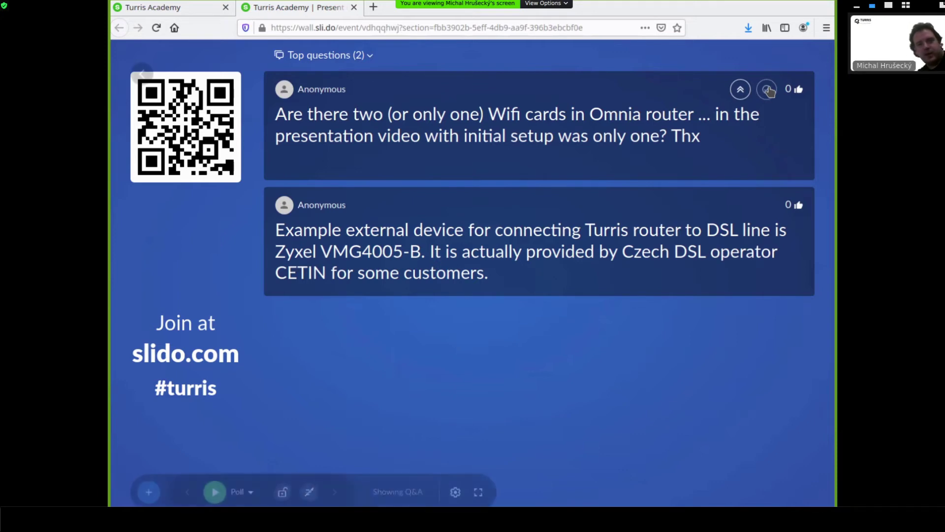
Mark the Omnia Wi-Fi cards question as answered.
left_click(768, 92)
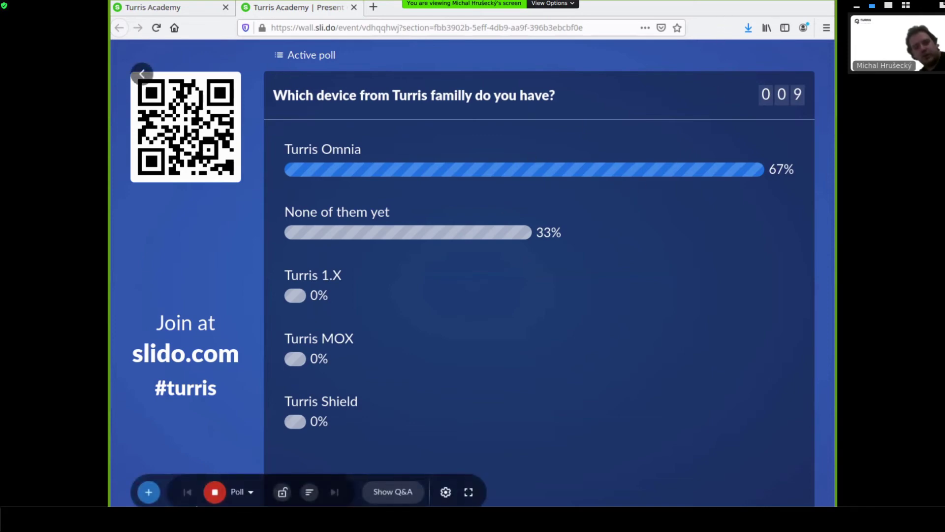
Stop the Turris device poll and hide its results.
left_click(215, 492)
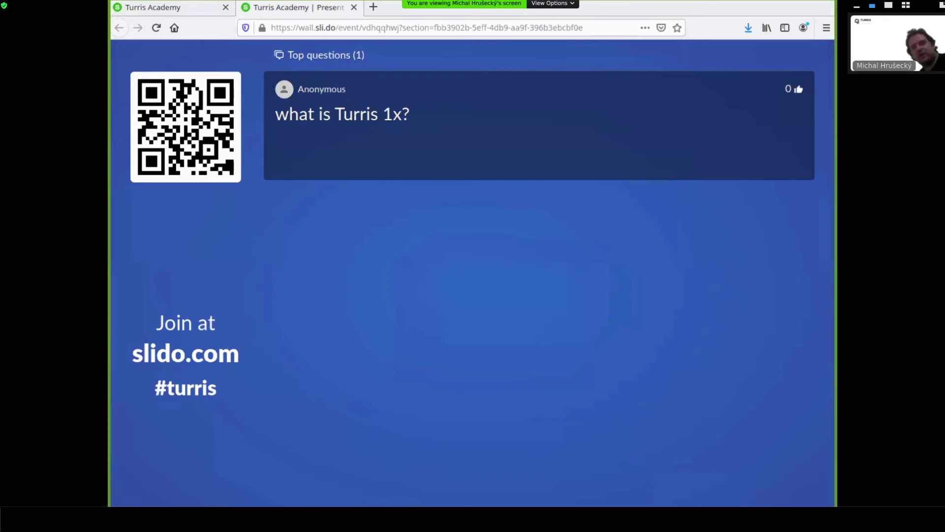
Display the Top questions view showing the anonymous 'what is Turris 1x?' question.
mouse_move(802, 156)
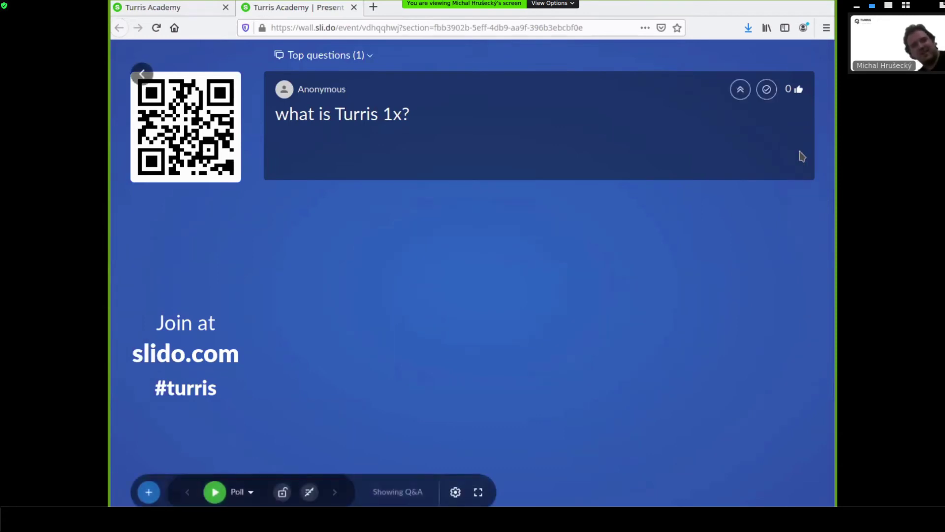
Mark the 'what is Turris 1x?' question as answered.
left_click(768, 93)
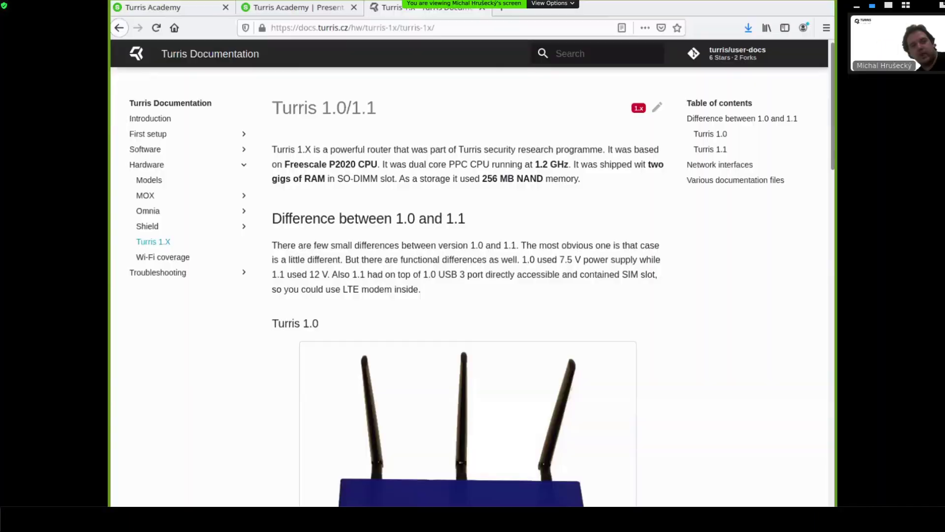
Scroll the Turris 1.X documentation page down to bring the Turris 1.1 router photo into view.
scroll(602, 278, "down", 5)
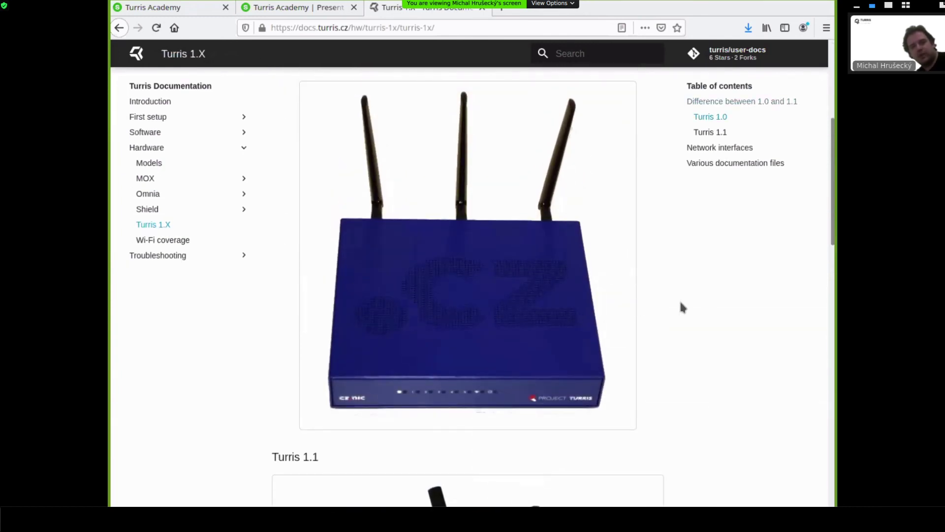
scroll(681, 304, "down", 7)
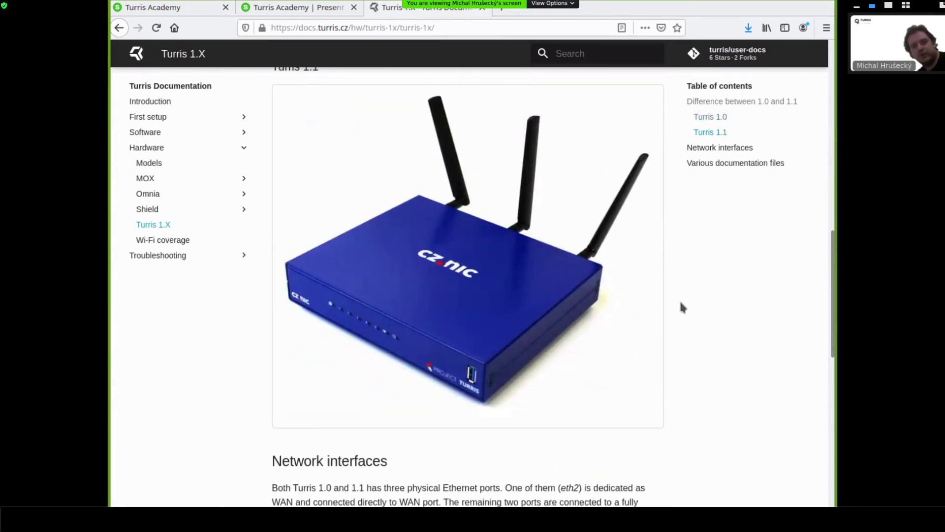
scroll(682, 306, "up", 1)
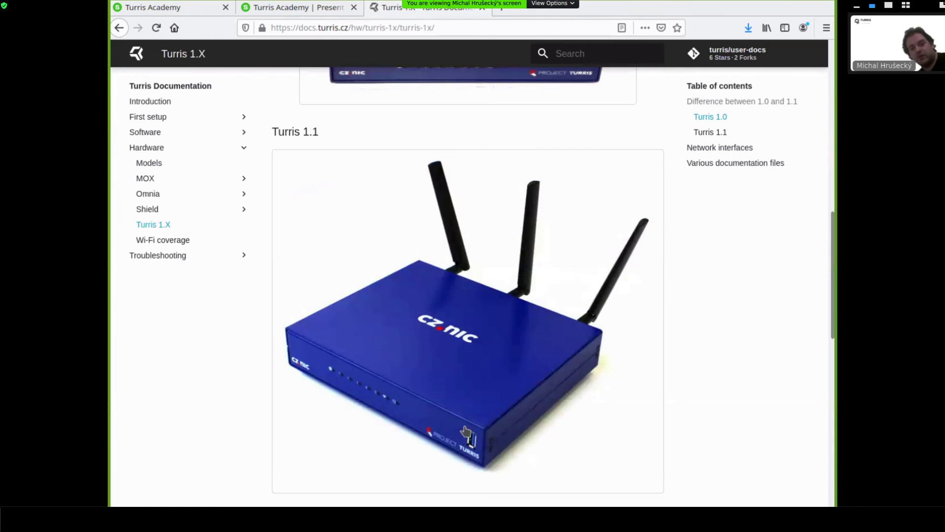